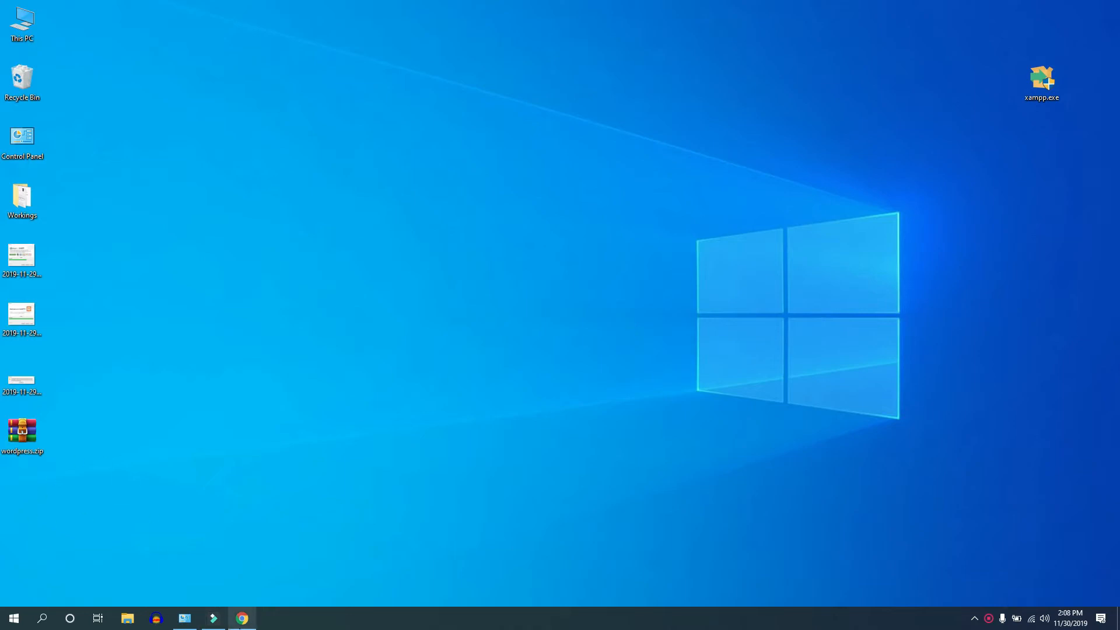
# Step: Bring the Chrome window with its blank New Tab page to the front from the taskbar
pyautogui.click(242, 618)
# Step: Go to wordpress.org and open the Get WordPress download page
pyautogui.click(238, 33)
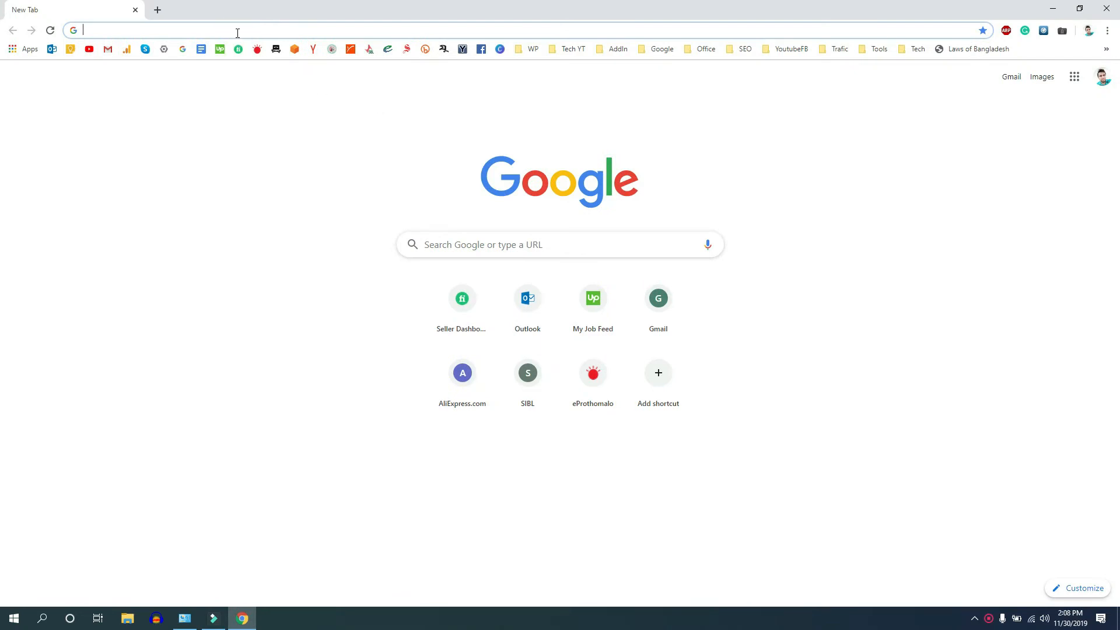
pyautogui.write('w')
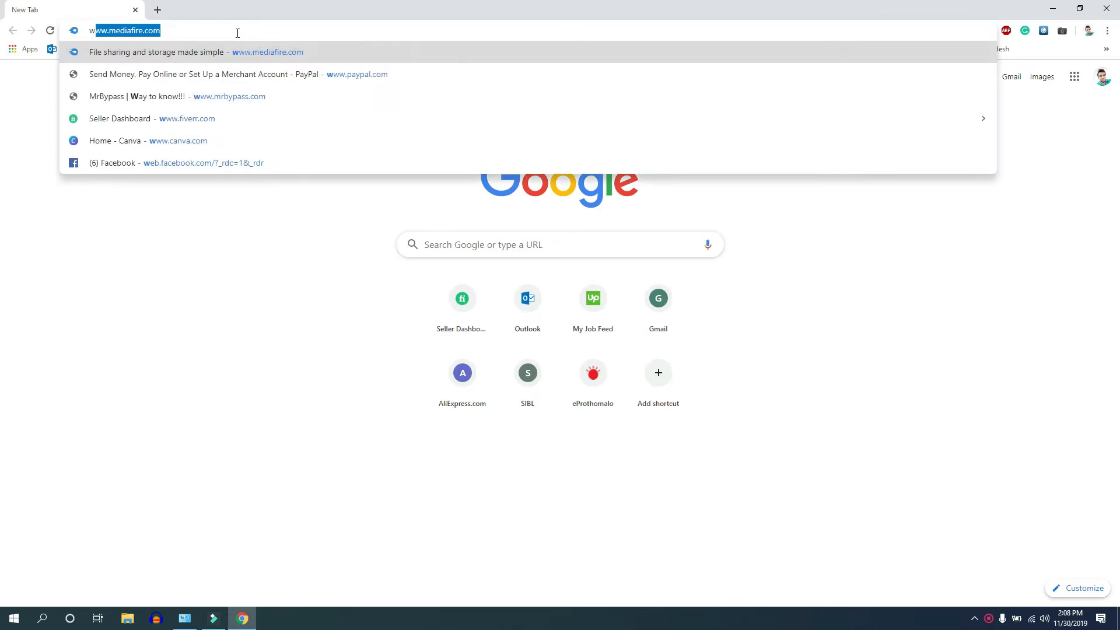
pyautogui.write('or')
pyautogui.press('Return')
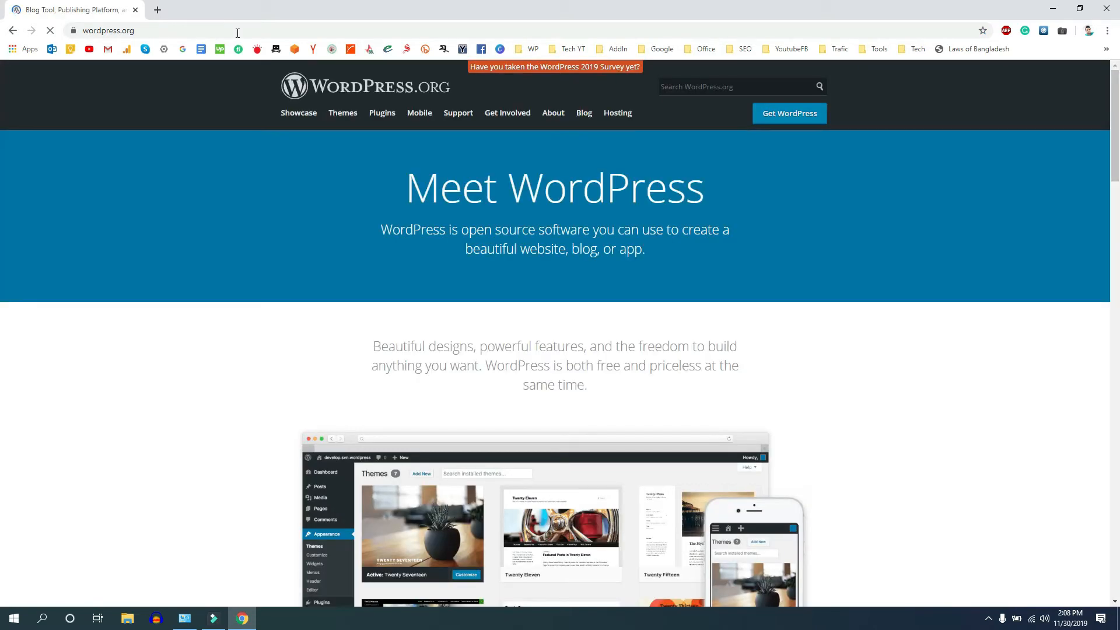
pyautogui.click(780, 121)
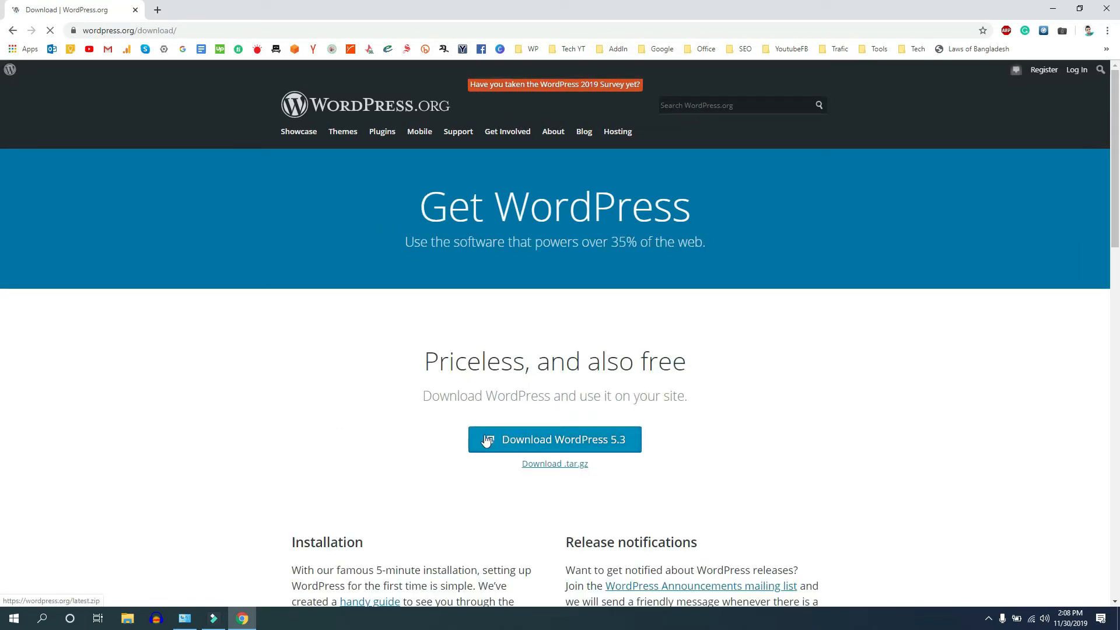
# Step: Start the WordPress 5.3 zip download, cancel the save, and minimize Chrome
pyautogui.click(548, 444)
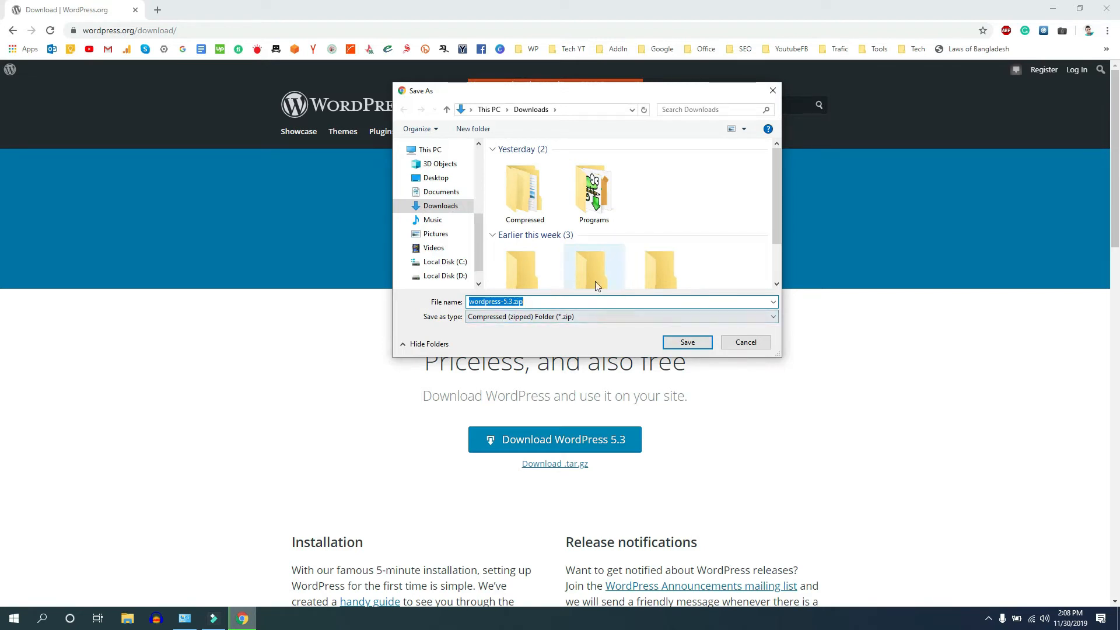
pyautogui.click(740, 343)
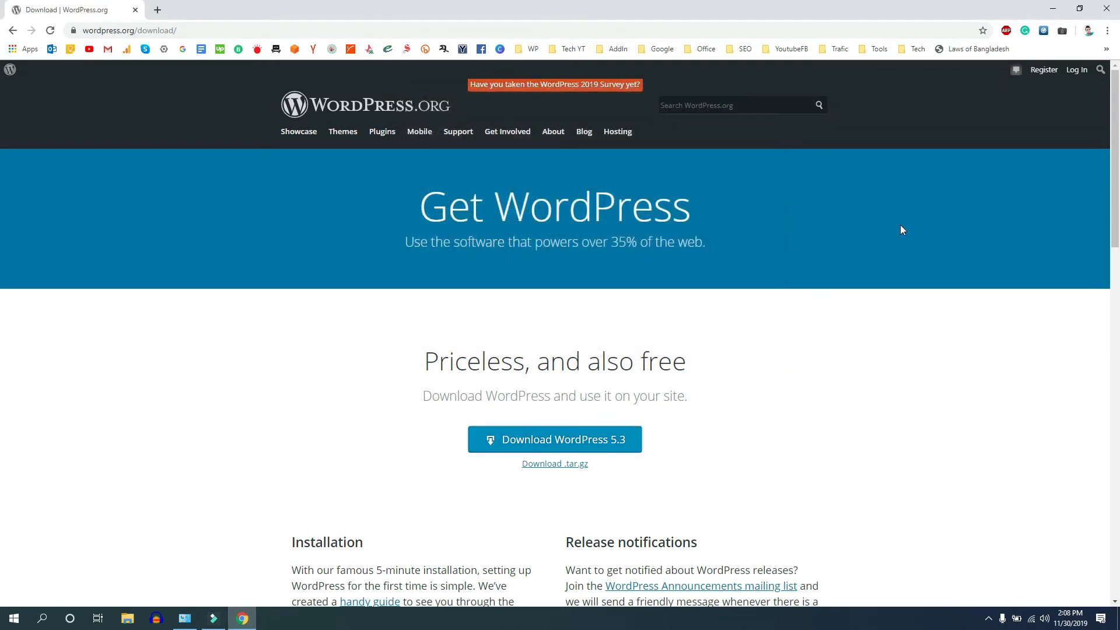
pyautogui.click(1053, 8)
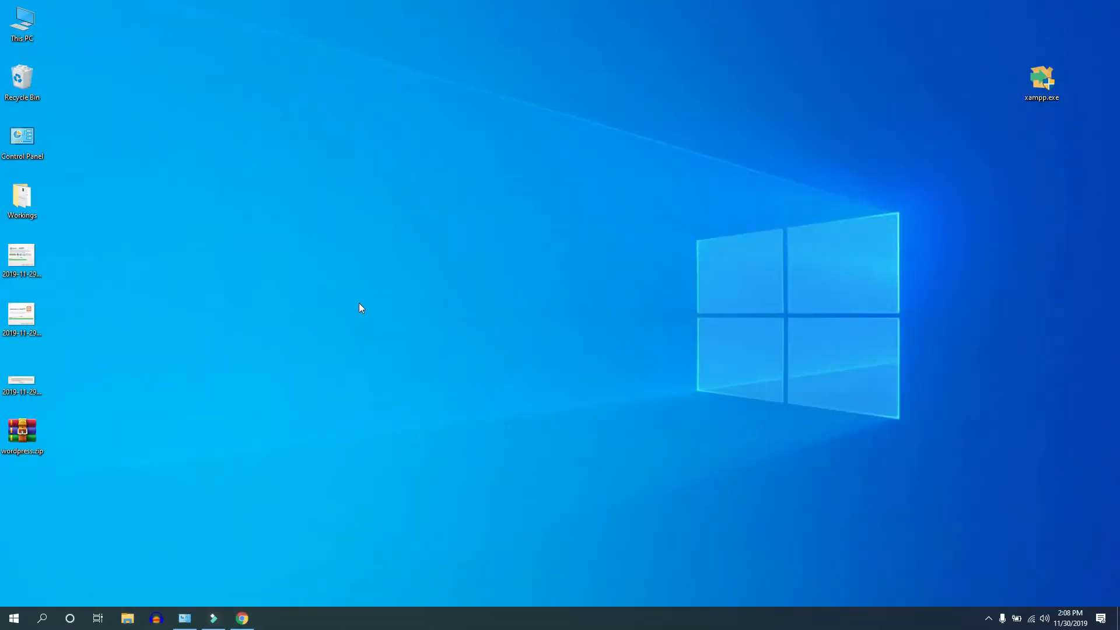
# Step: Refresh the desktop, move wordpress.zip near the centre and extract it there
pyautogui.rightClick(327, 223)
pyautogui.click(349, 254)
pyautogui.moveTo(21, 445); pyautogui.dragTo(613, 140)
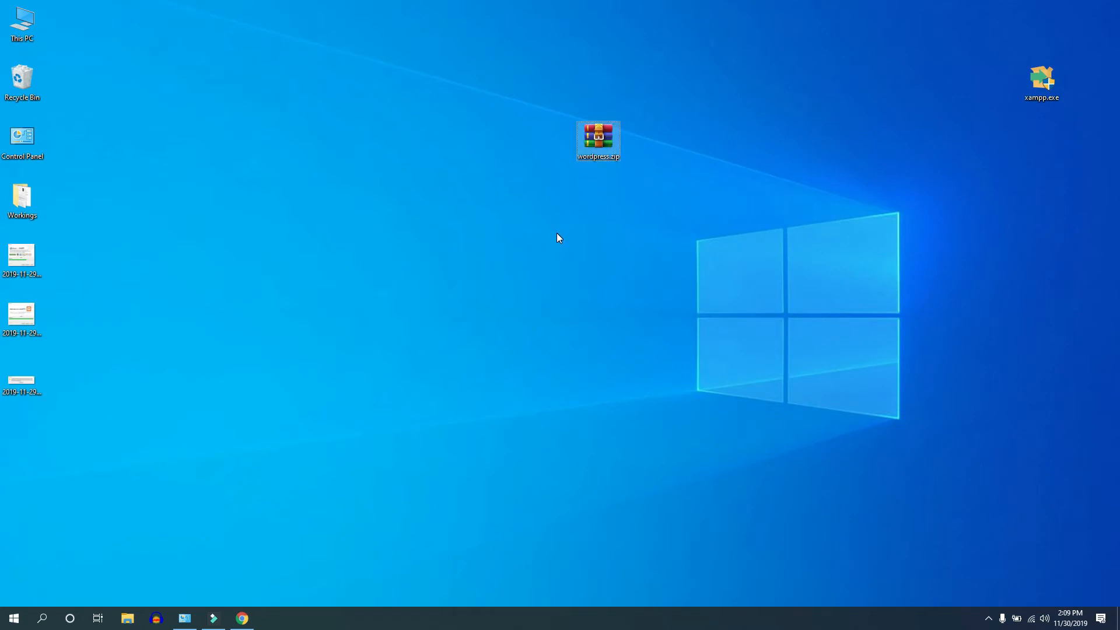
pyautogui.rightClick(600, 135)
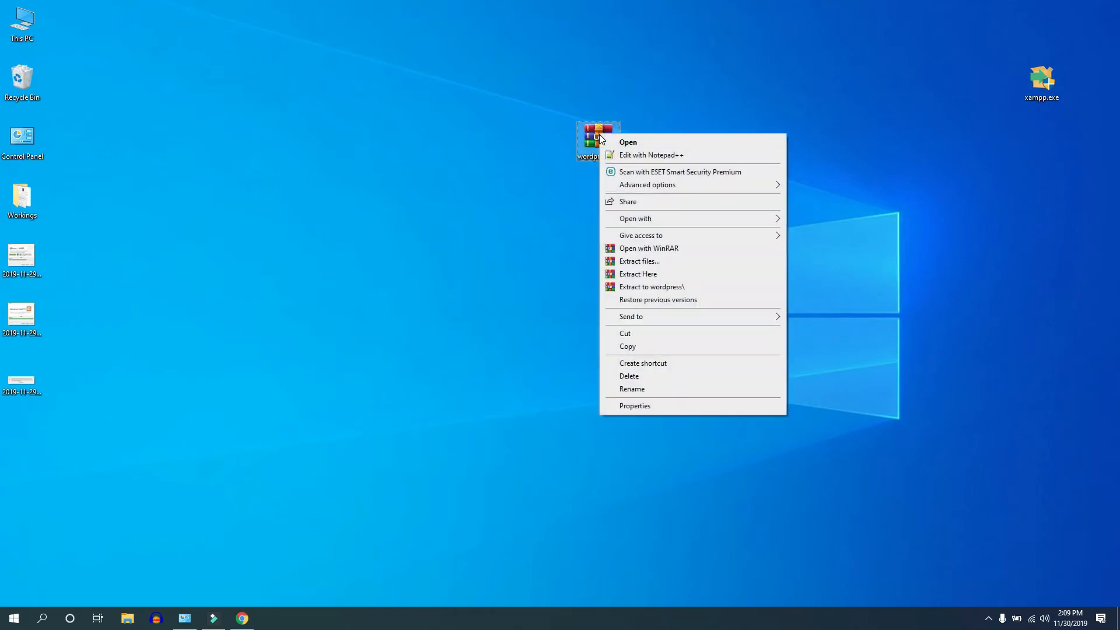
pyautogui.click(630, 274)
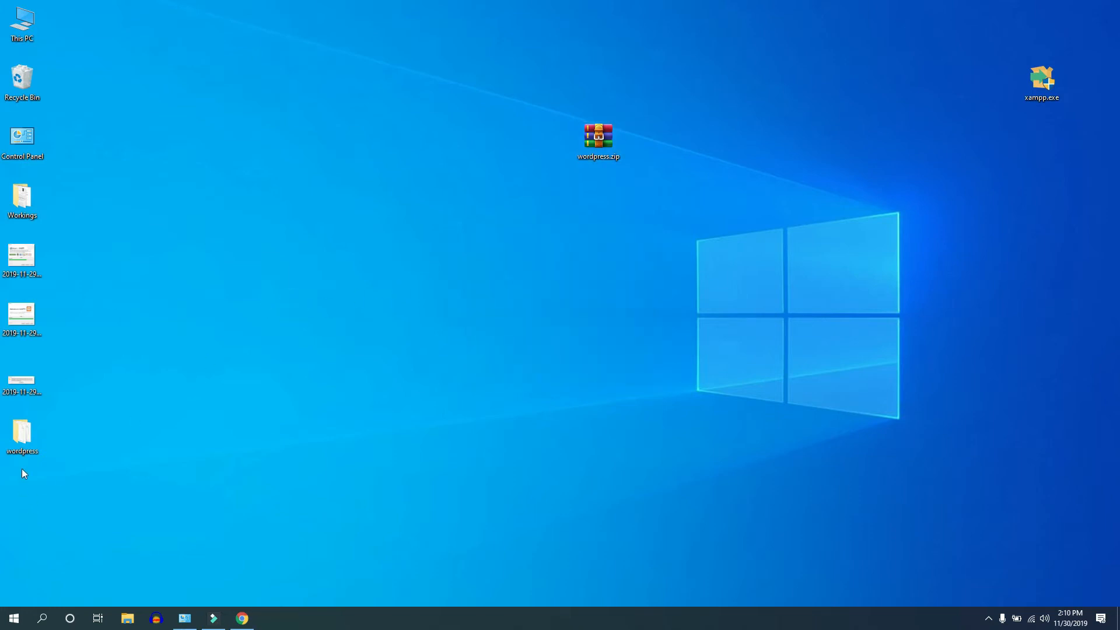
# Step: Open This PC full screen and browse to C:\xampp\htdocs
pyautogui.click(25, 442)
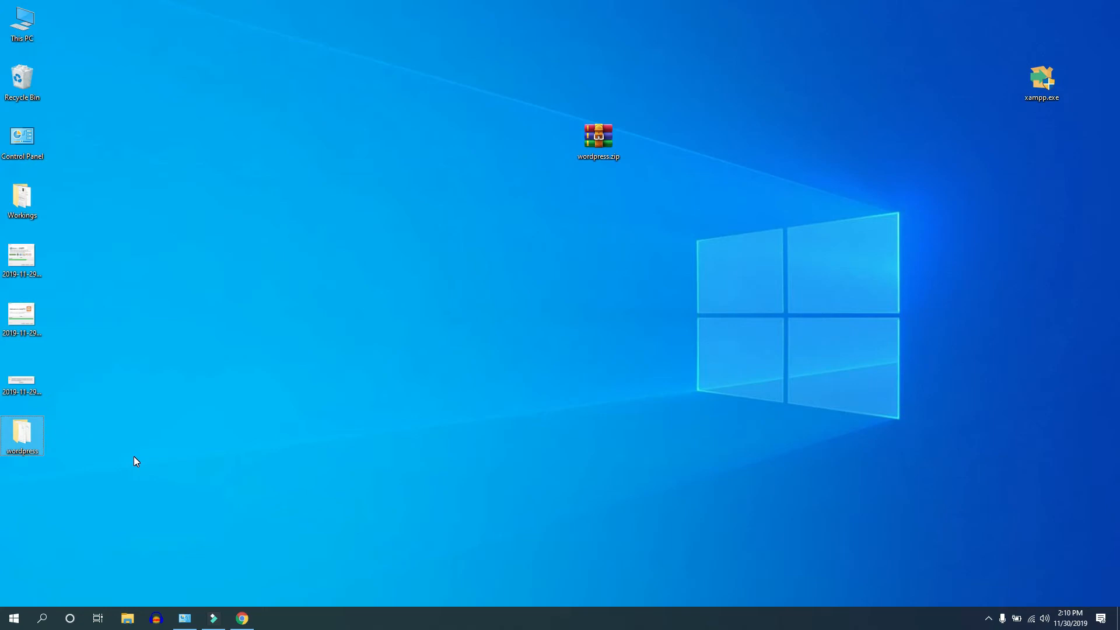
pyautogui.doubleClick(22, 23)
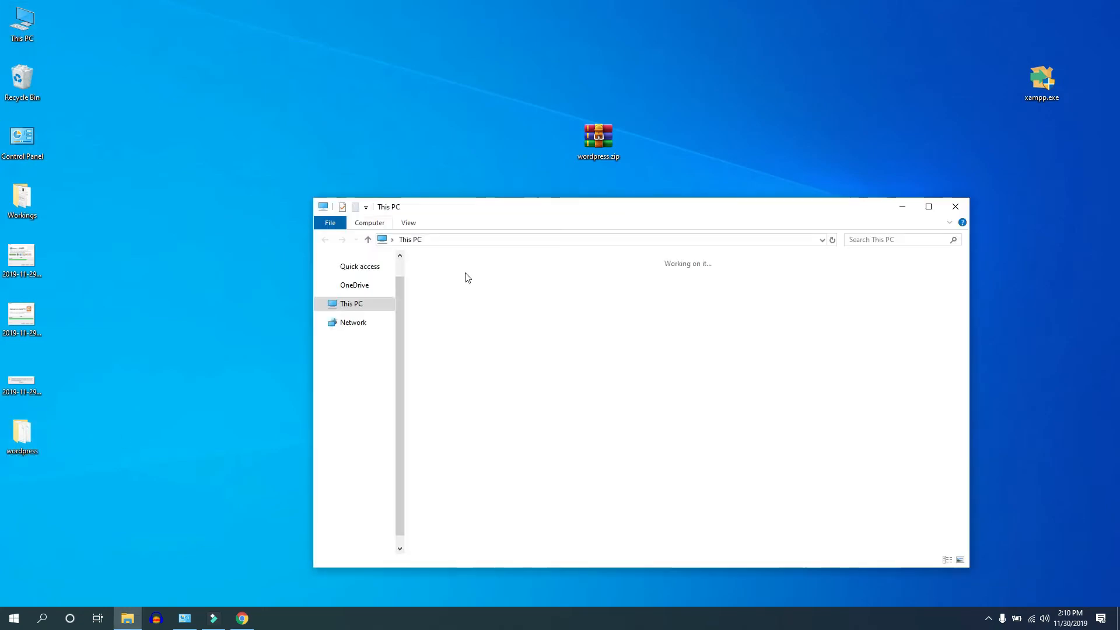
pyautogui.doubleClick(473, 207)
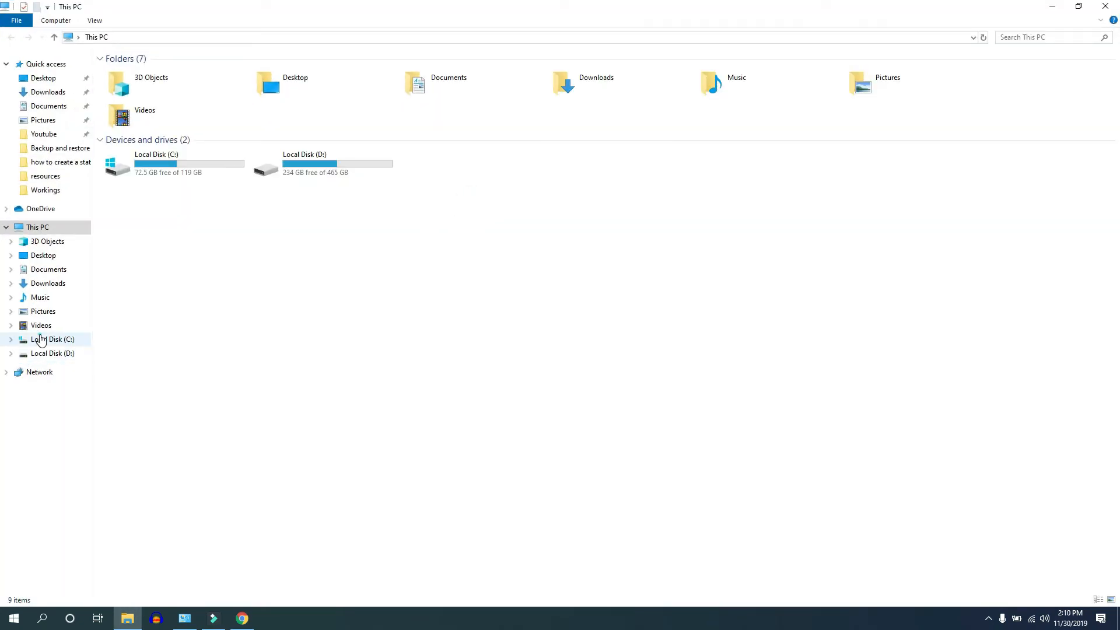
pyautogui.click(40, 340)
pyautogui.doubleClick(138, 171)
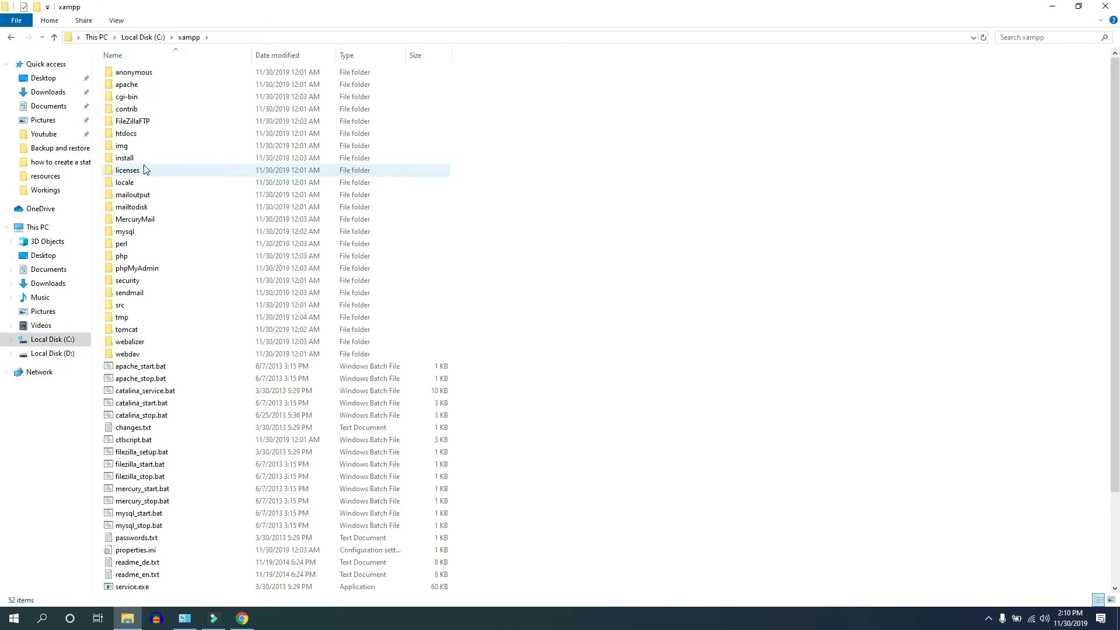
pyautogui.doubleClick(125, 134)
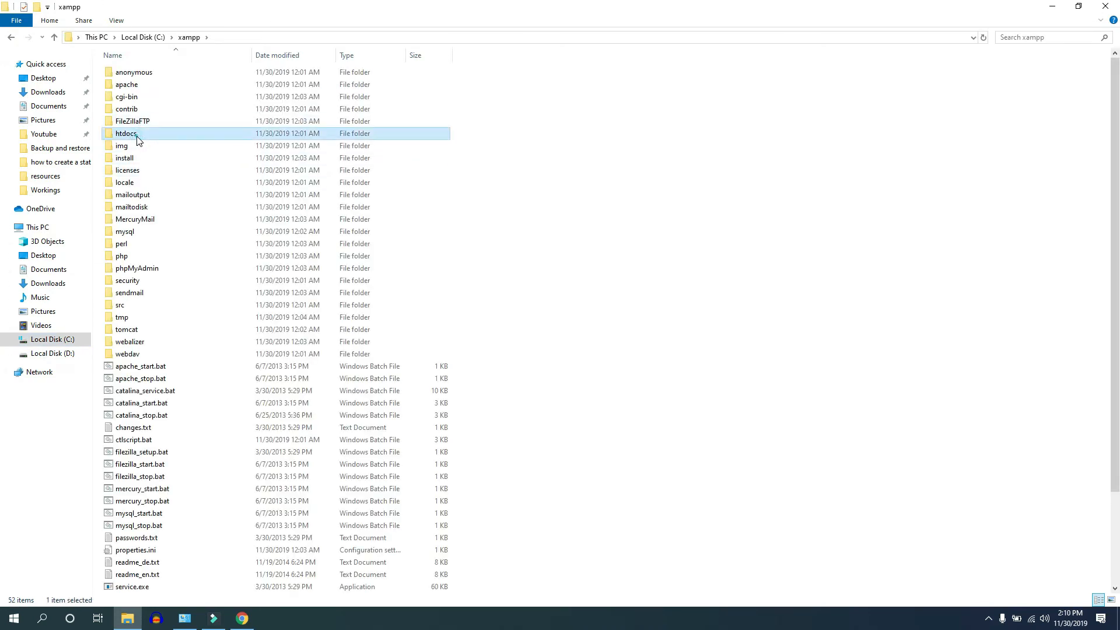
# Step: Rename the wordpress folder in htdocs to wp-test, then return to the xampp folder
pyautogui.click(205, 344)
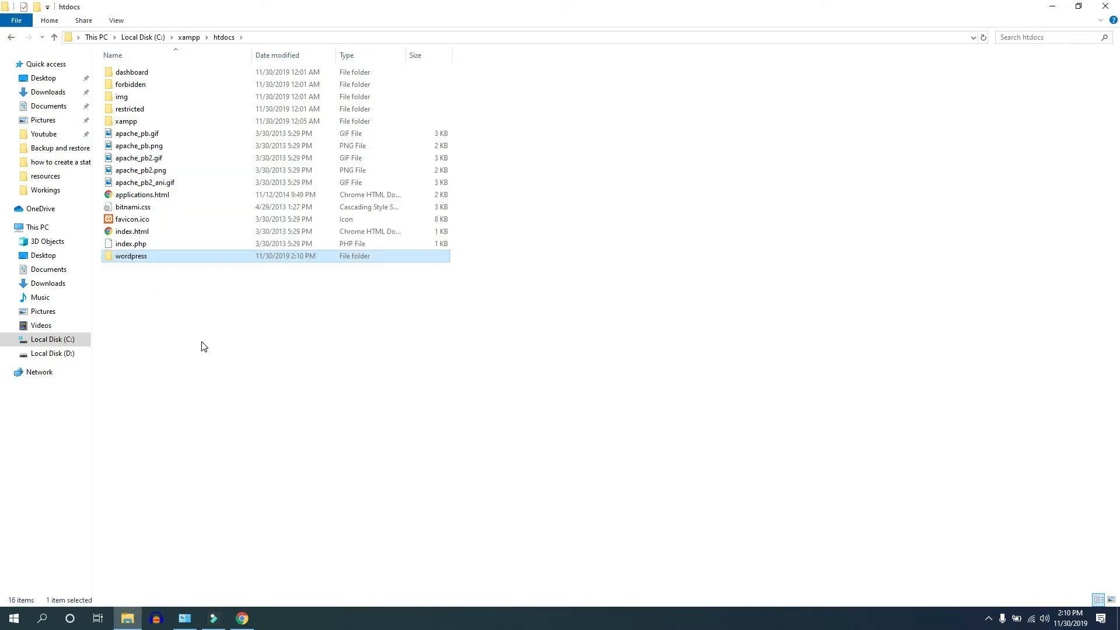
pyautogui.press('F2')
pyautogui.write('wp-te')
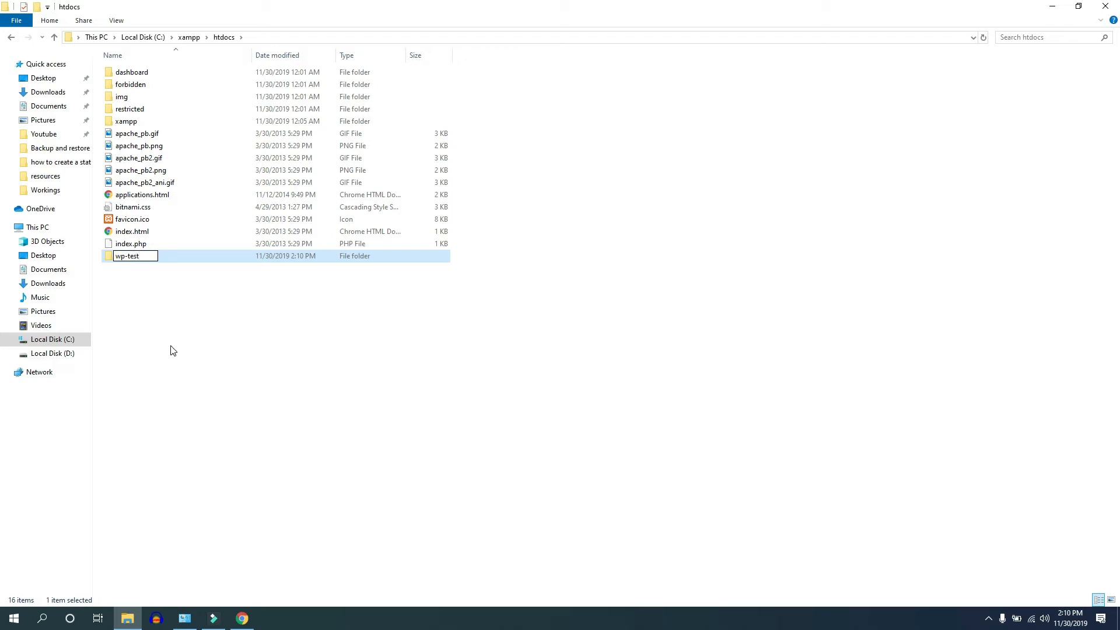
pyautogui.write('st')
pyautogui.press('Return')
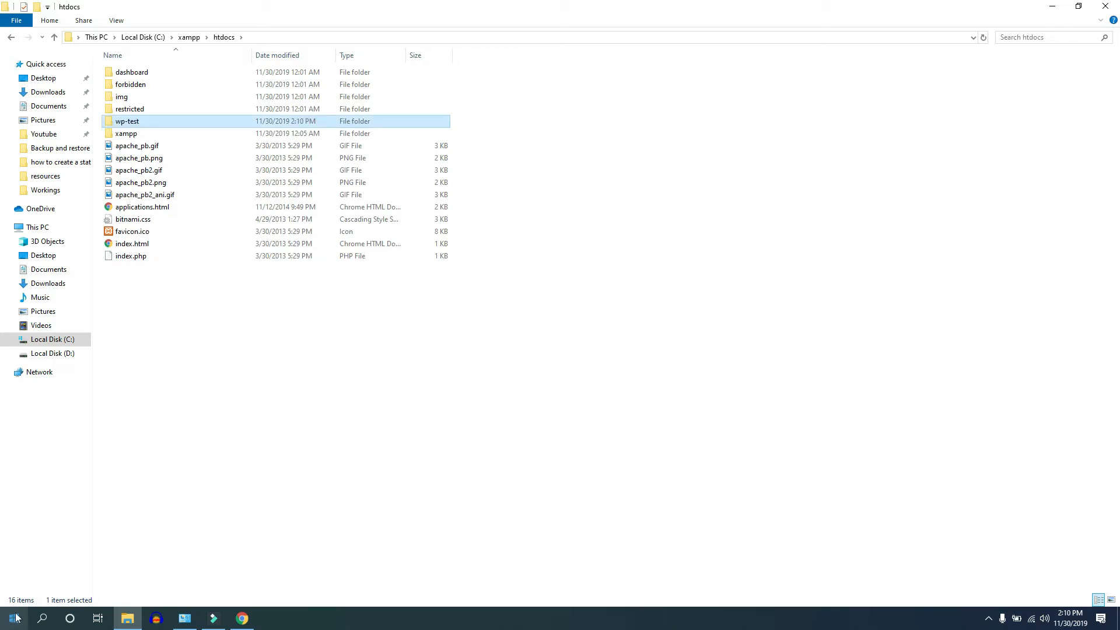
pyautogui.click(186, 38)
# Step: Launch xampp-control.exe from the xampp folder as administrator
pyautogui.click(216, 440)
pyautogui.scroll(-3, 217, 458)
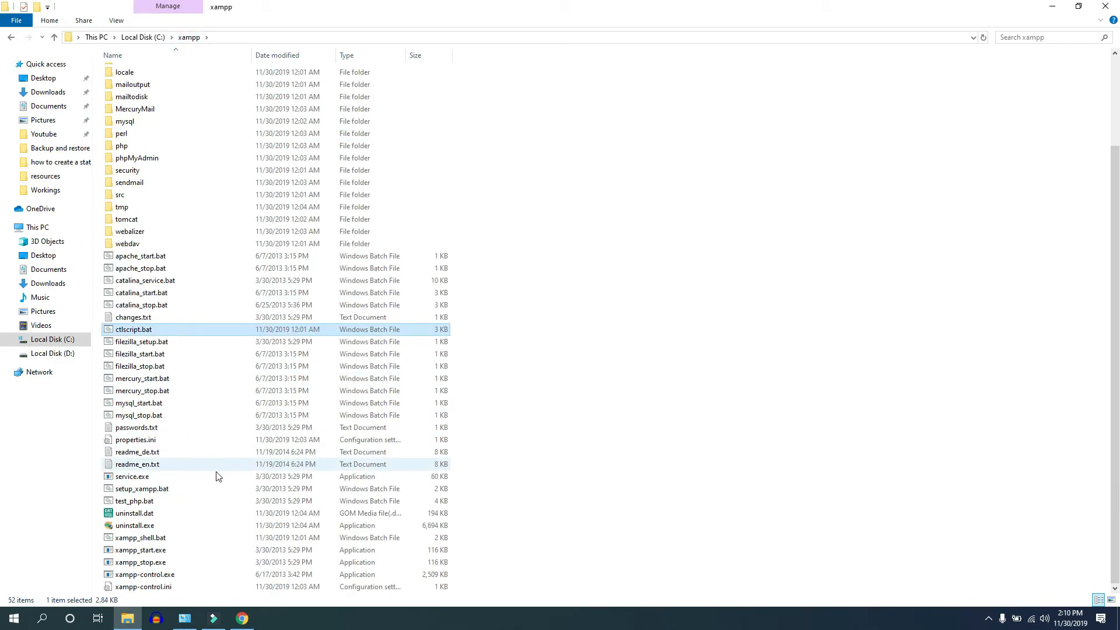
pyautogui.click(147, 574)
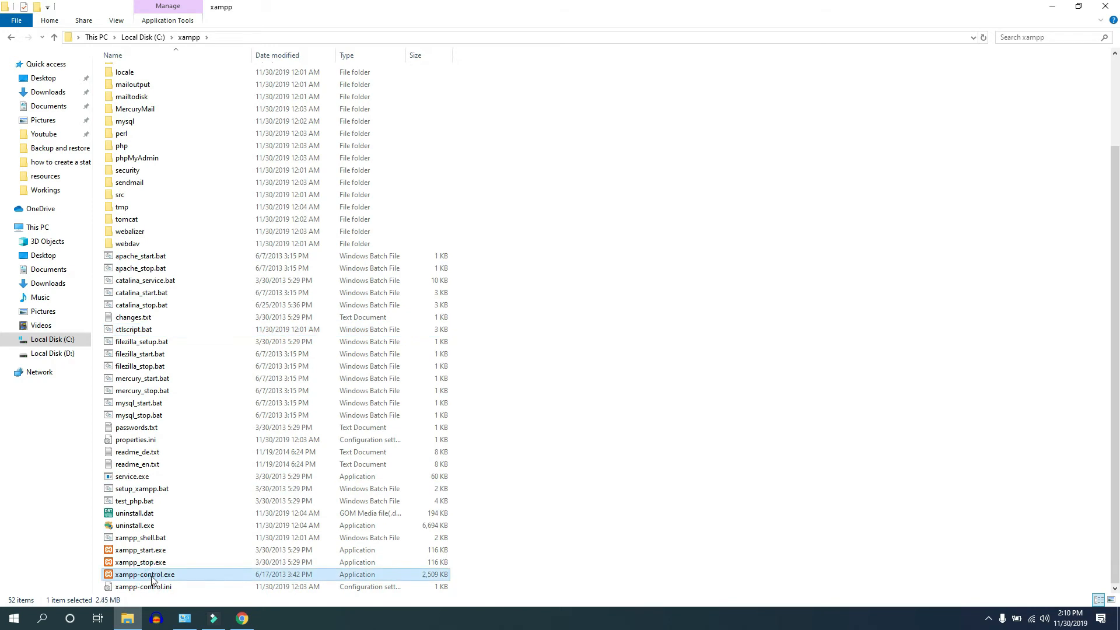
pyautogui.rightClick(150, 575)
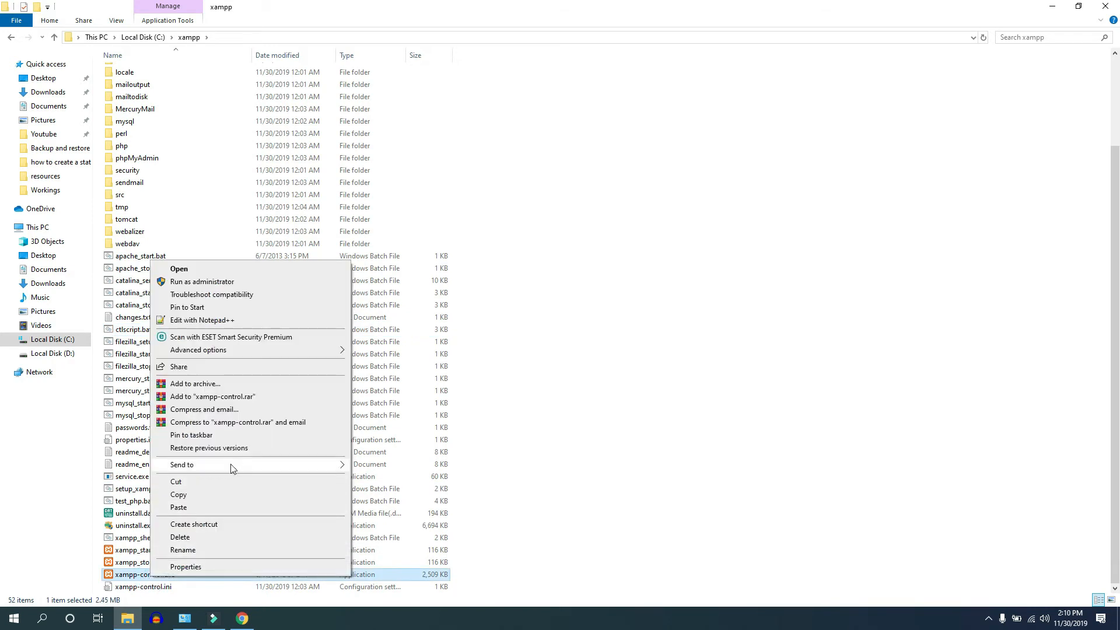
pyautogui.click(209, 283)
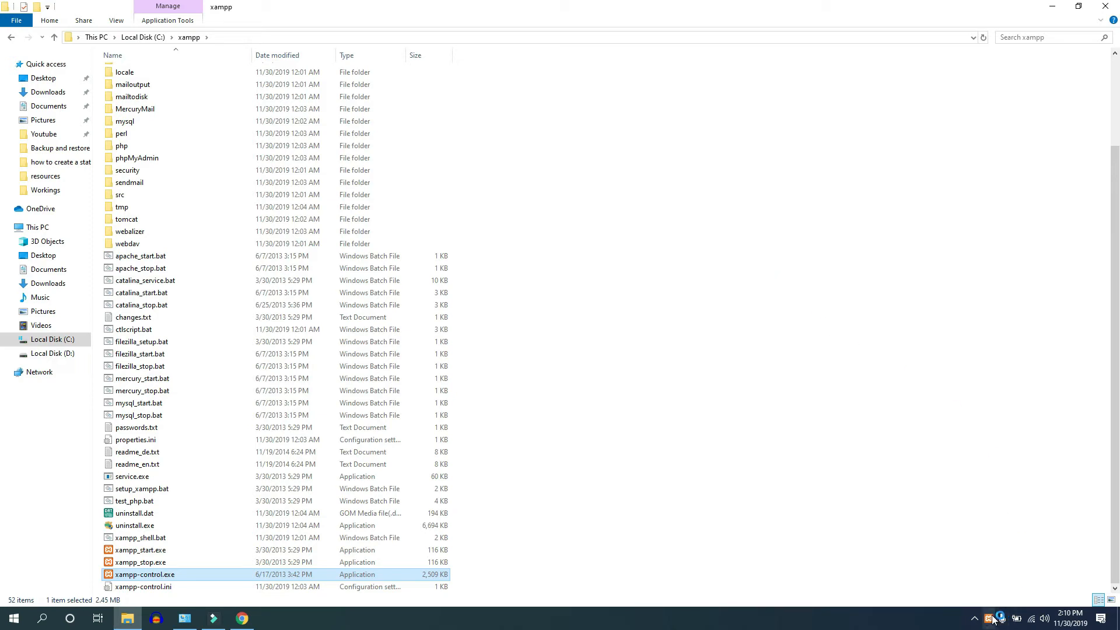
# Step: Start Apache, MySQL and FileZilla, close the control panel, and minimize Explorer
pyautogui.click(220, 70)
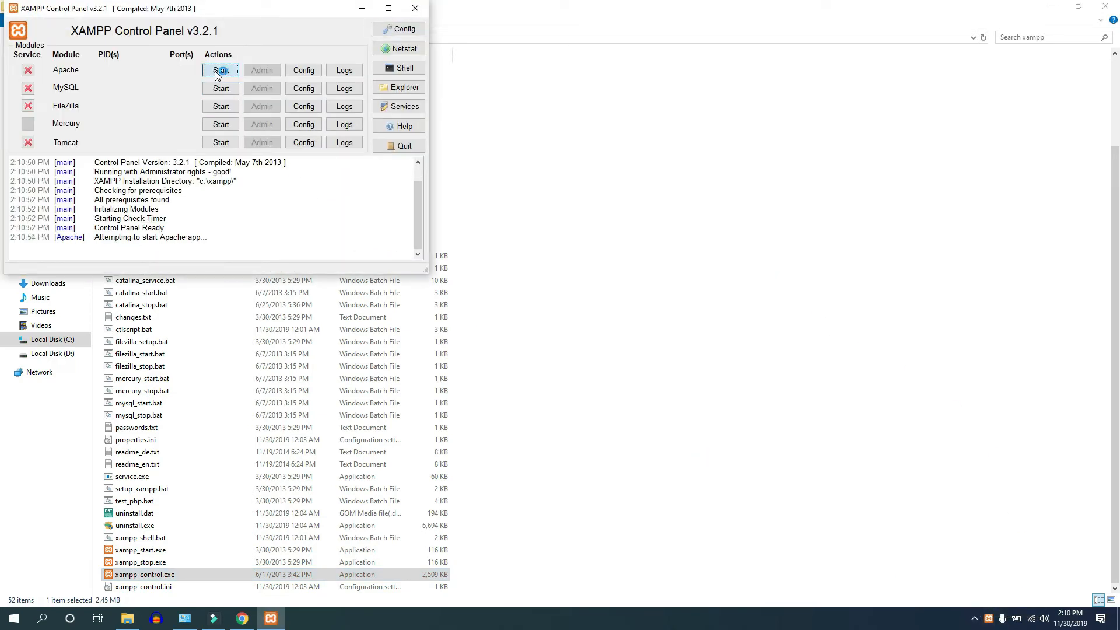
pyautogui.click(220, 89)
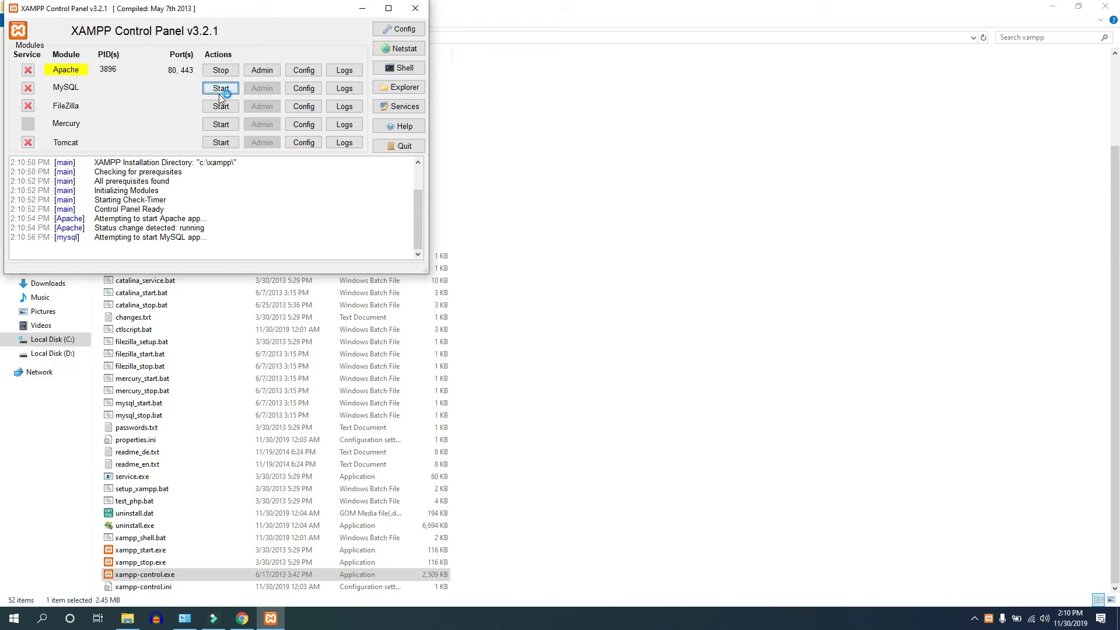
pyautogui.click(221, 106)
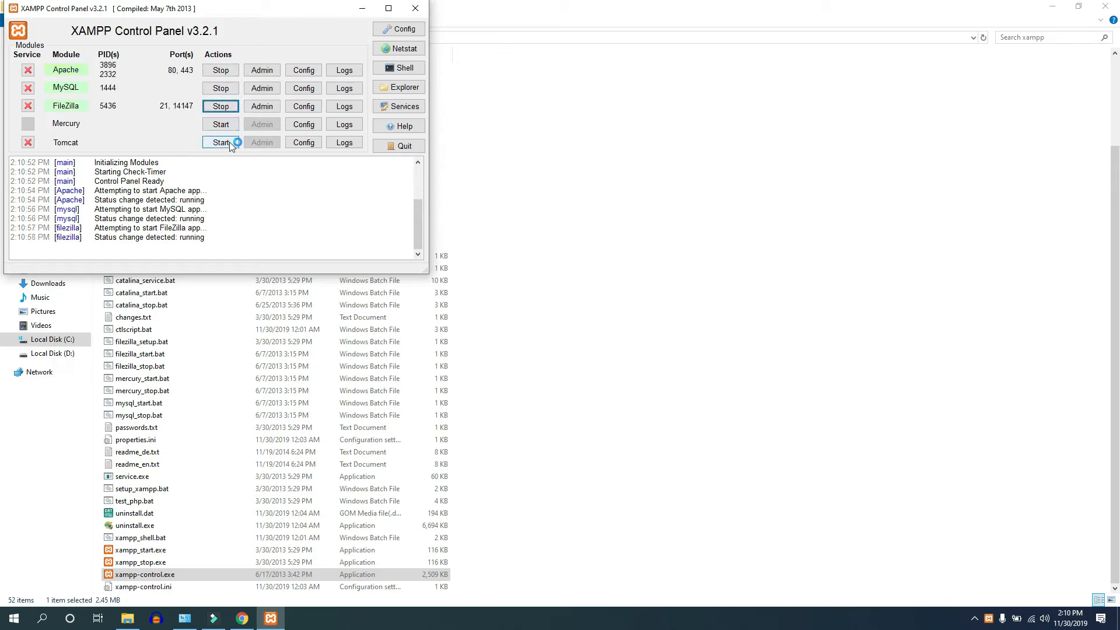
pyautogui.click(414, 8)
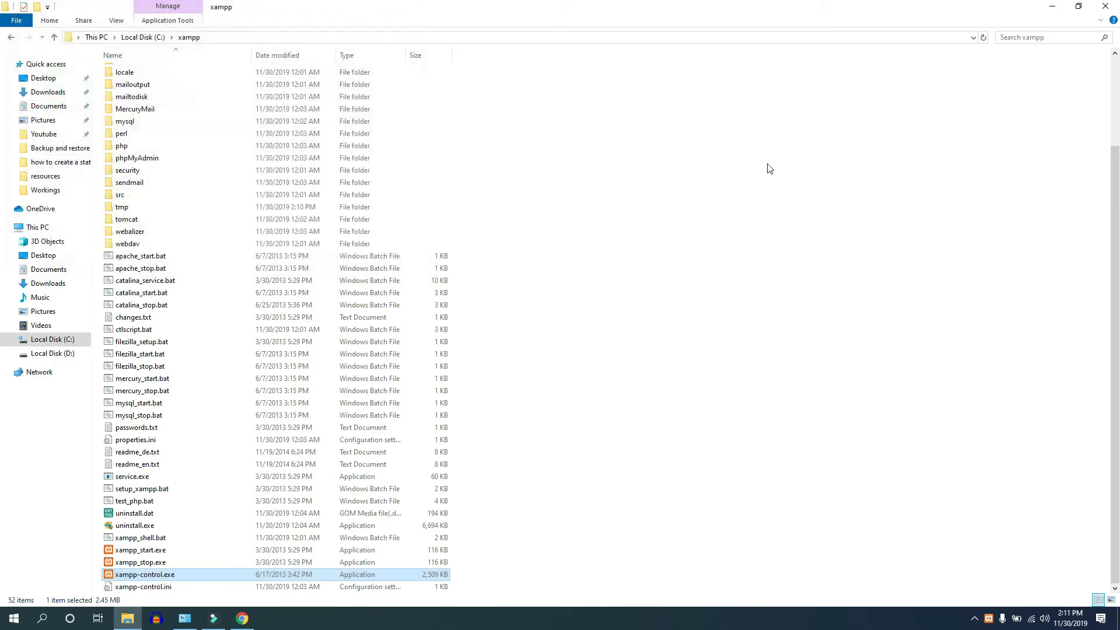
pyautogui.click(1052, 7)
# Step: Restore Chrome and load localhost/wp-test in a new tab
pyautogui.click(242, 618)
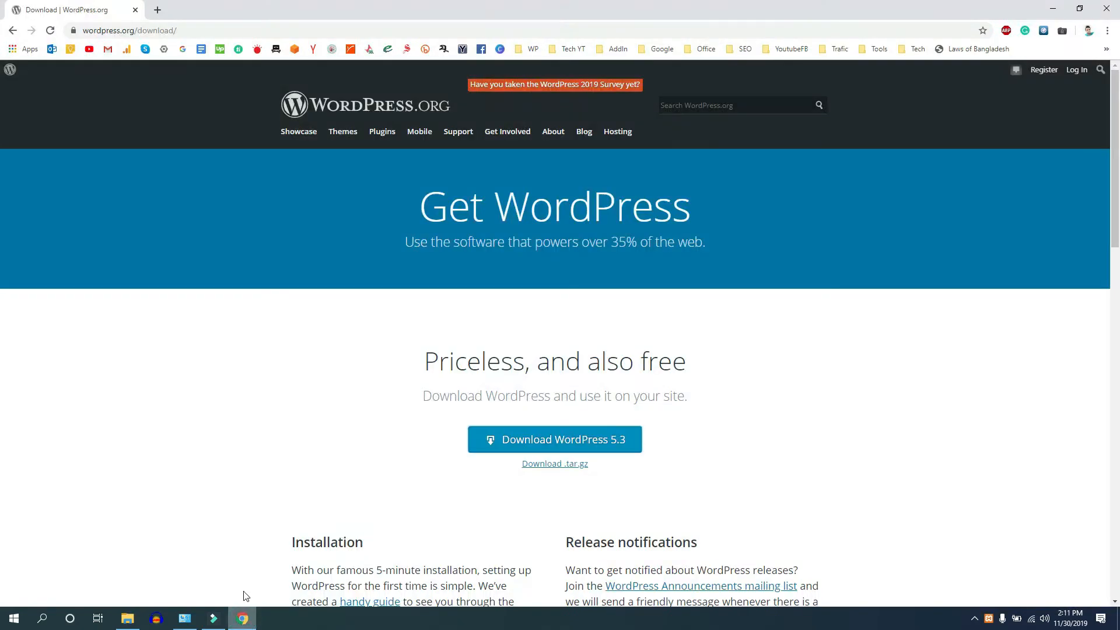
pyautogui.click(158, 9)
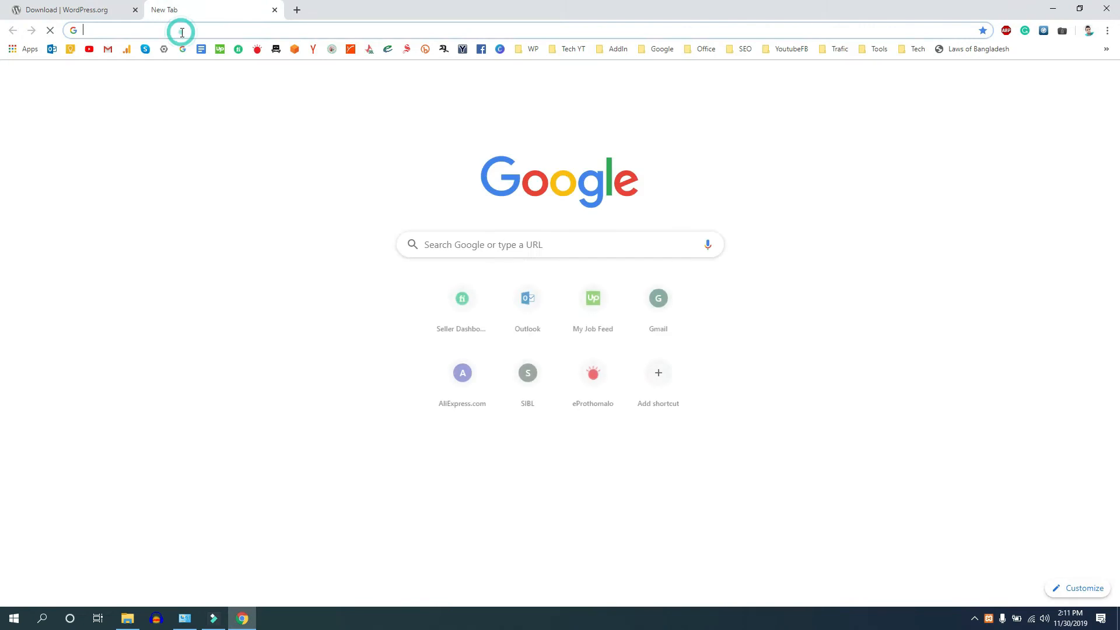
pyautogui.write('lo')
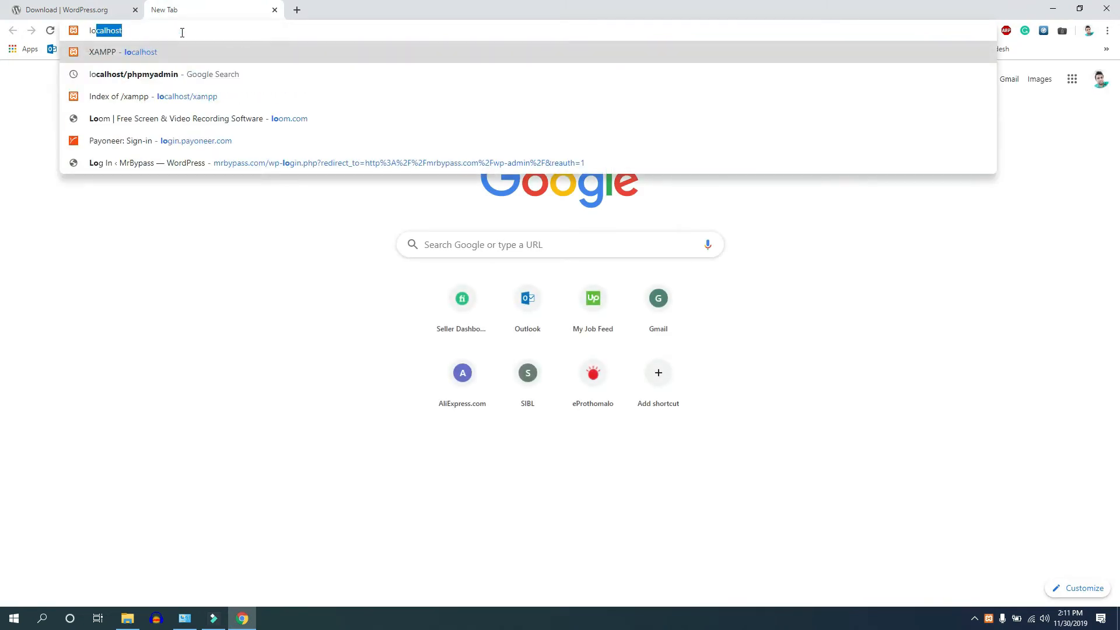
pyautogui.write('calhost/')
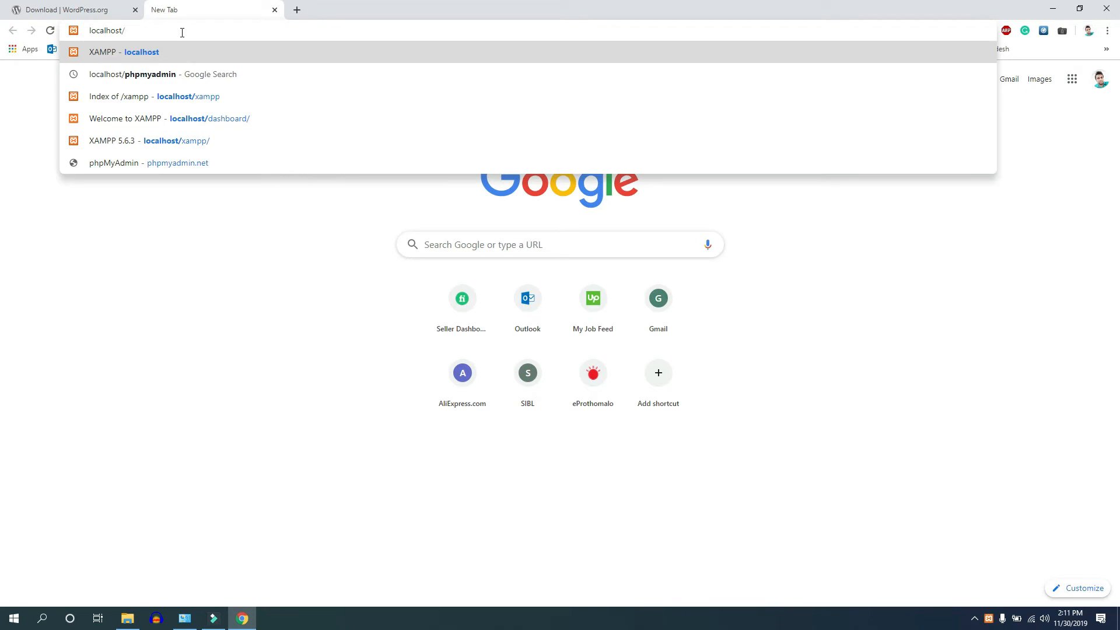
pyautogui.write('wp-')
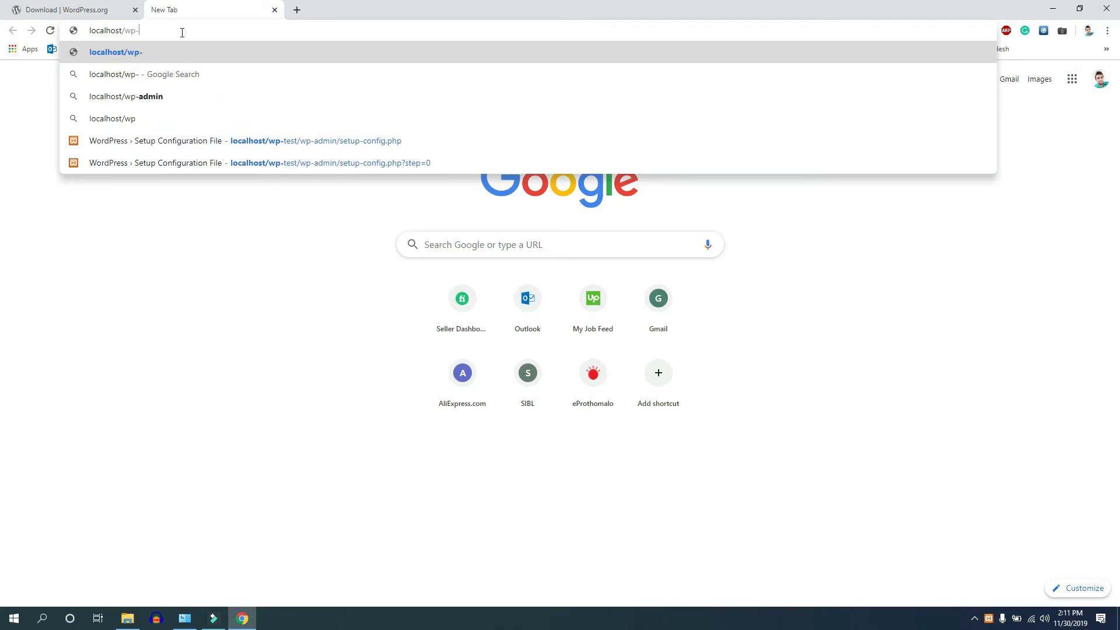
pyautogui.write('test')
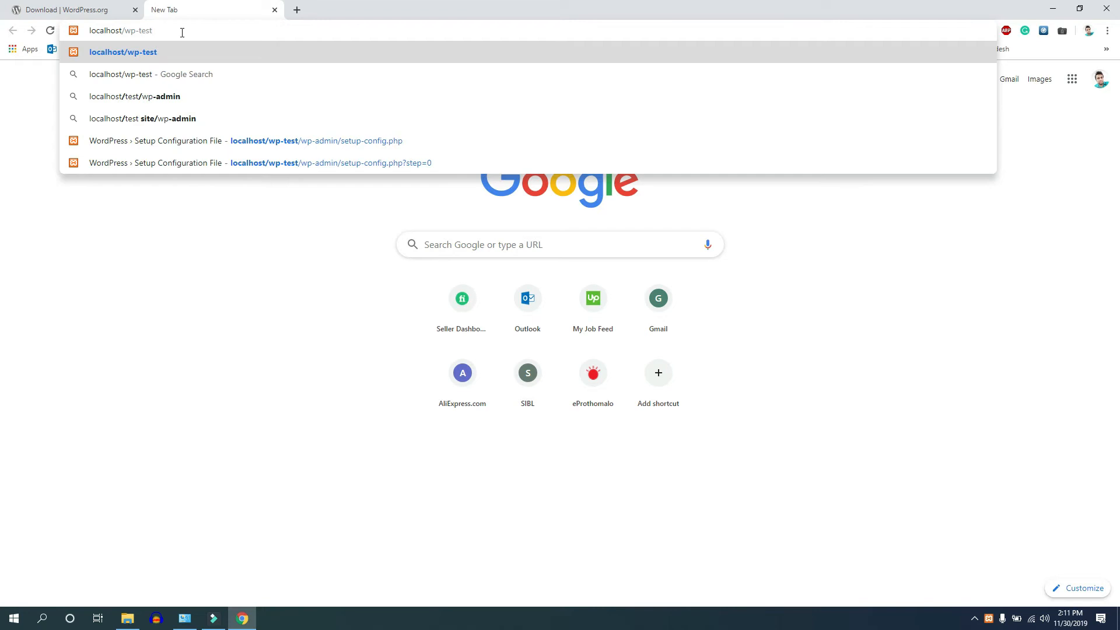
pyautogui.press('Return')
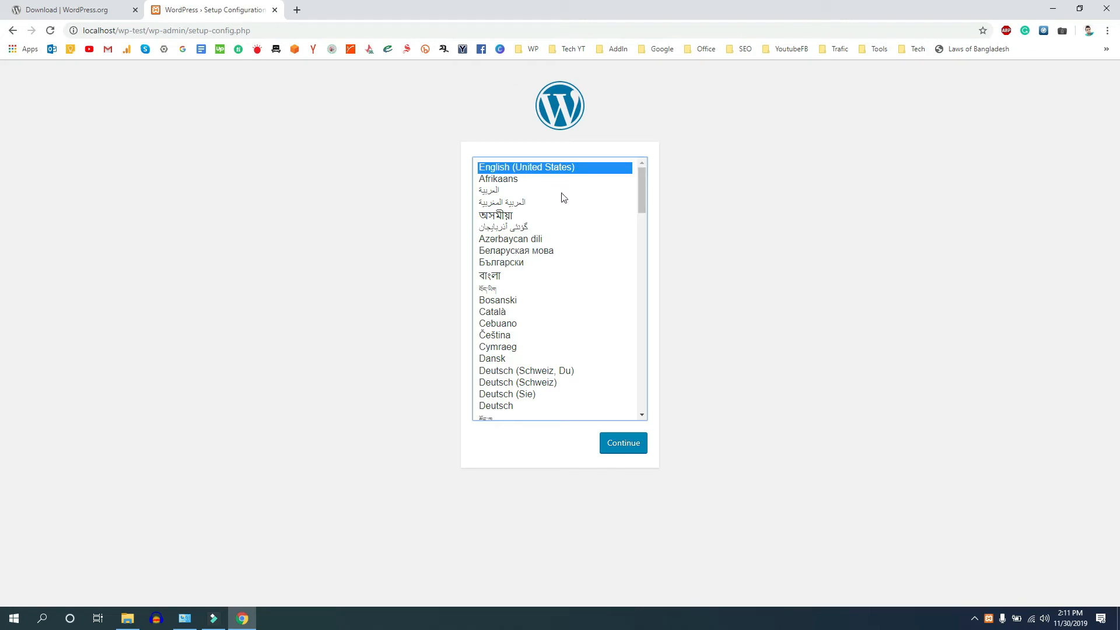
# Step: Continue in English (United States), review the database username, password and host requirements, then proceed
pyautogui.click(623, 446)
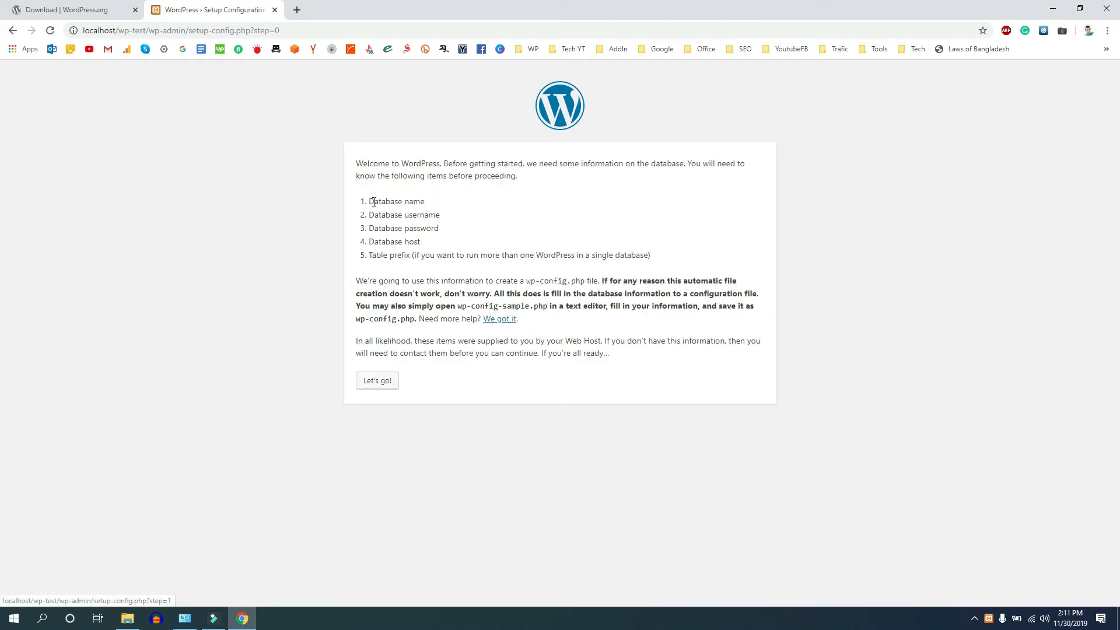
pyautogui.moveTo(371, 201); pyautogui.dragTo(451, 220)
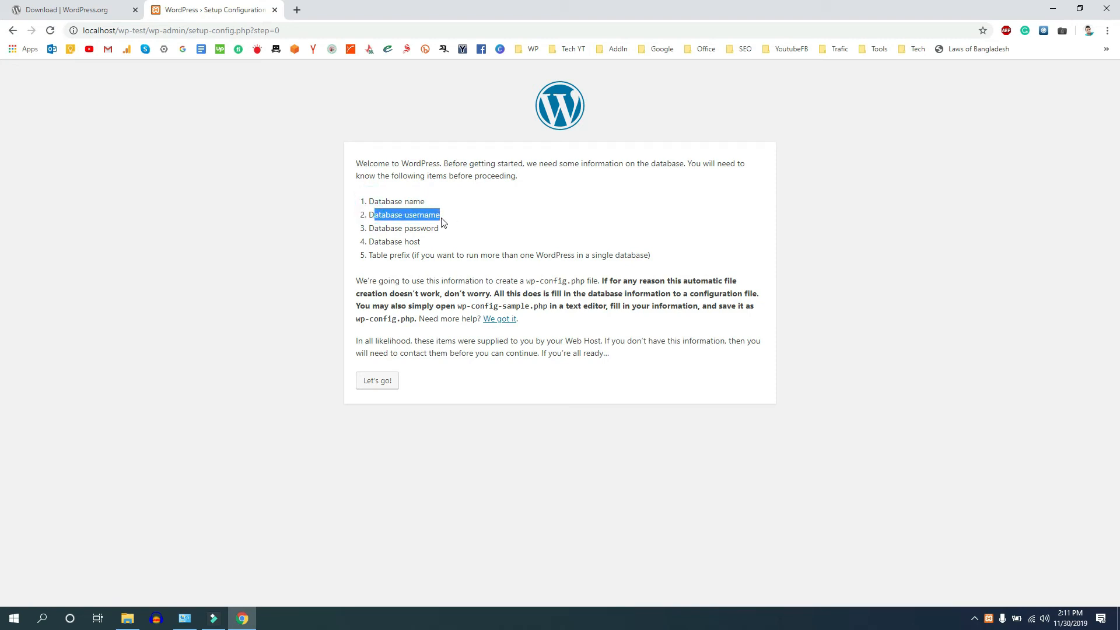
pyautogui.moveTo(375, 228); pyautogui.dragTo(440, 229)
pyautogui.moveTo(375, 243); pyautogui.dragTo(437, 245)
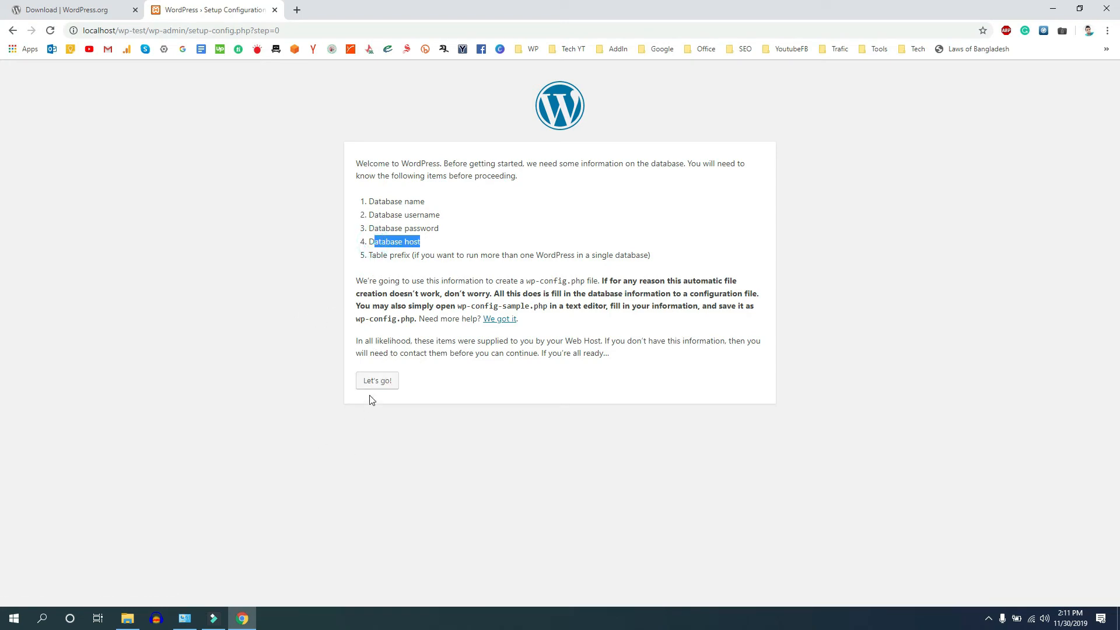
pyautogui.click(377, 382)
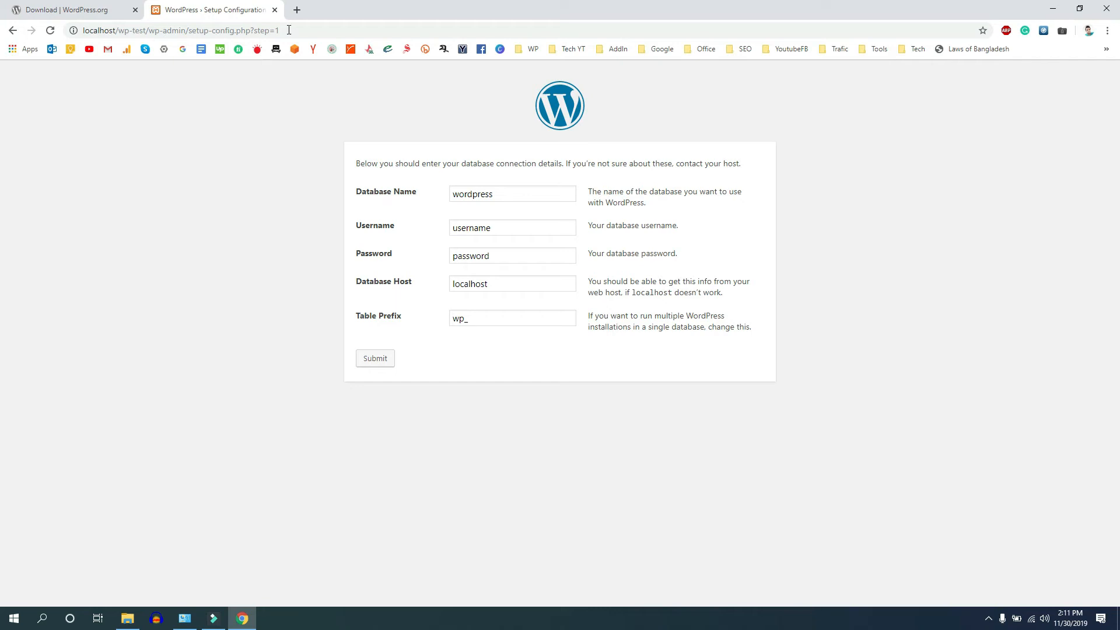
# Step: Open phpMyAdmin from the localhost XAMPP page in a new tab
pyautogui.click(298, 13)
pyautogui.write('lo')
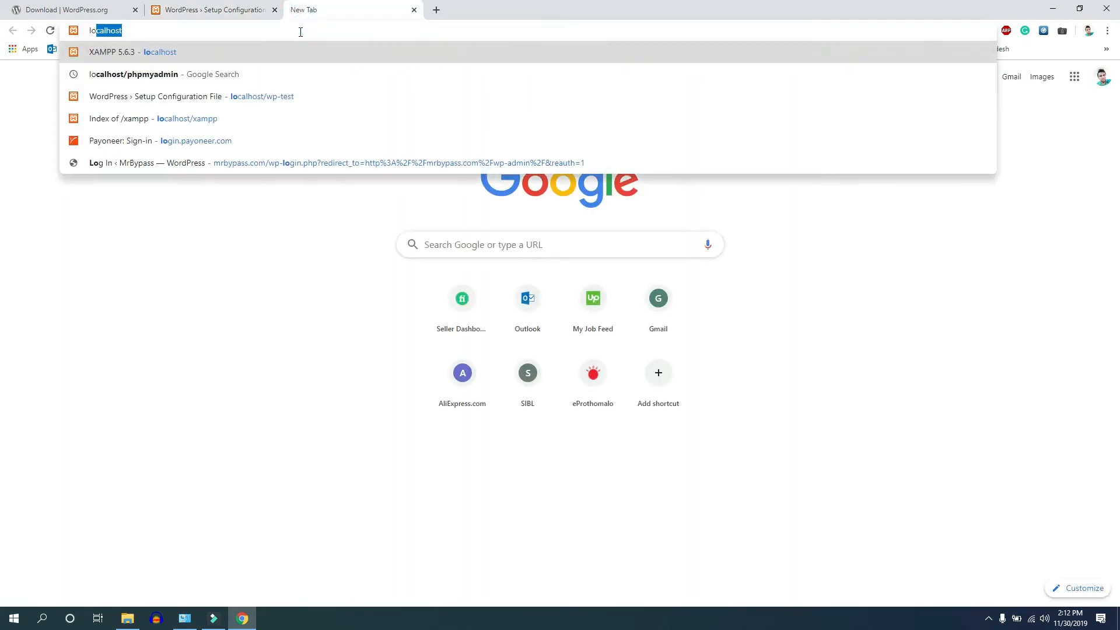
pyautogui.press('Return')
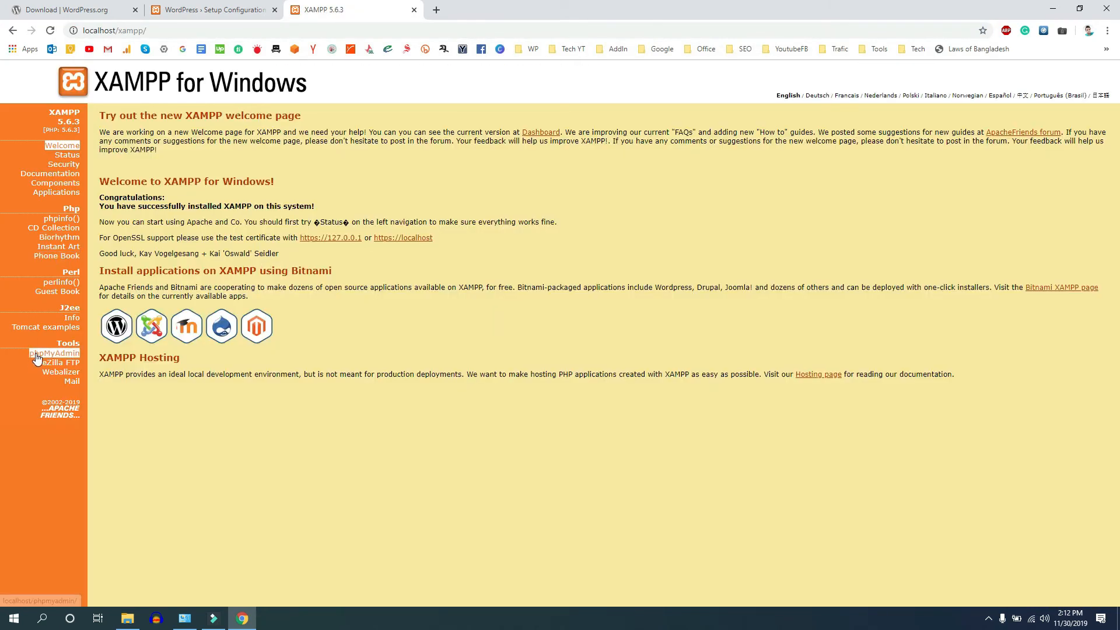
pyautogui.click(36, 354)
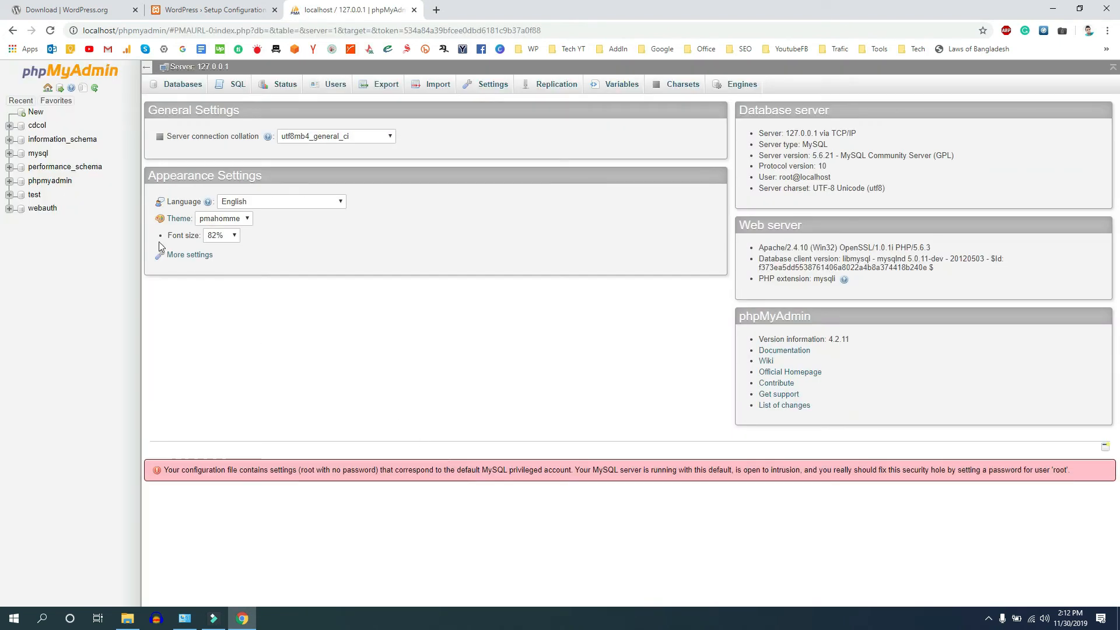
# Step: Create a new database named wp-test in phpMyAdmin
pyautogui.click(34, 114)
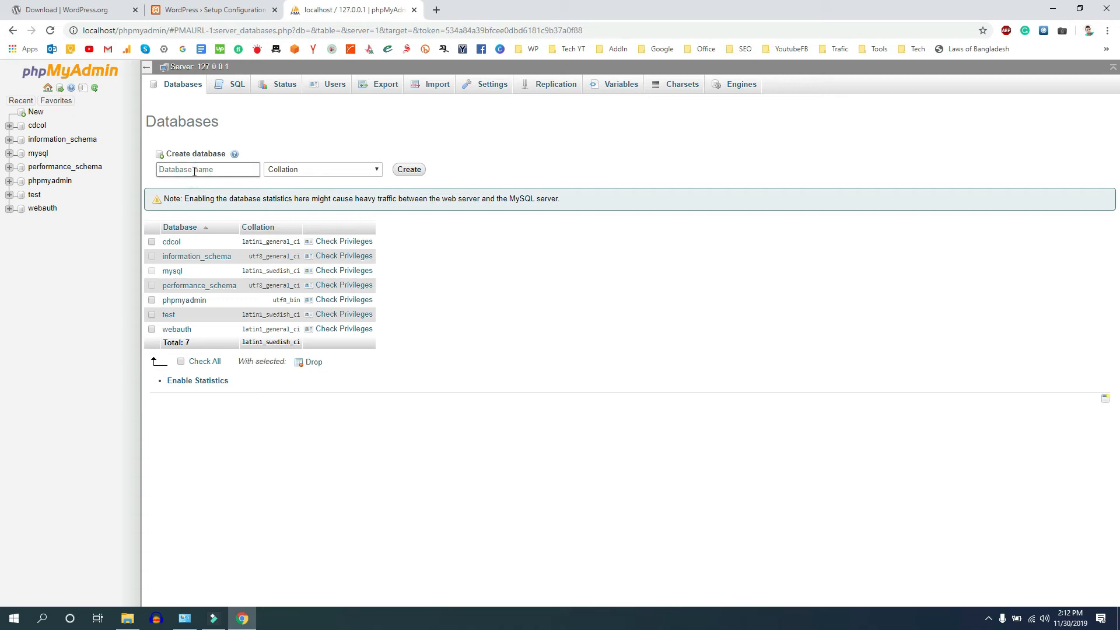
pyautogui.write('wp-test')
pyautogui.click(402, 171)
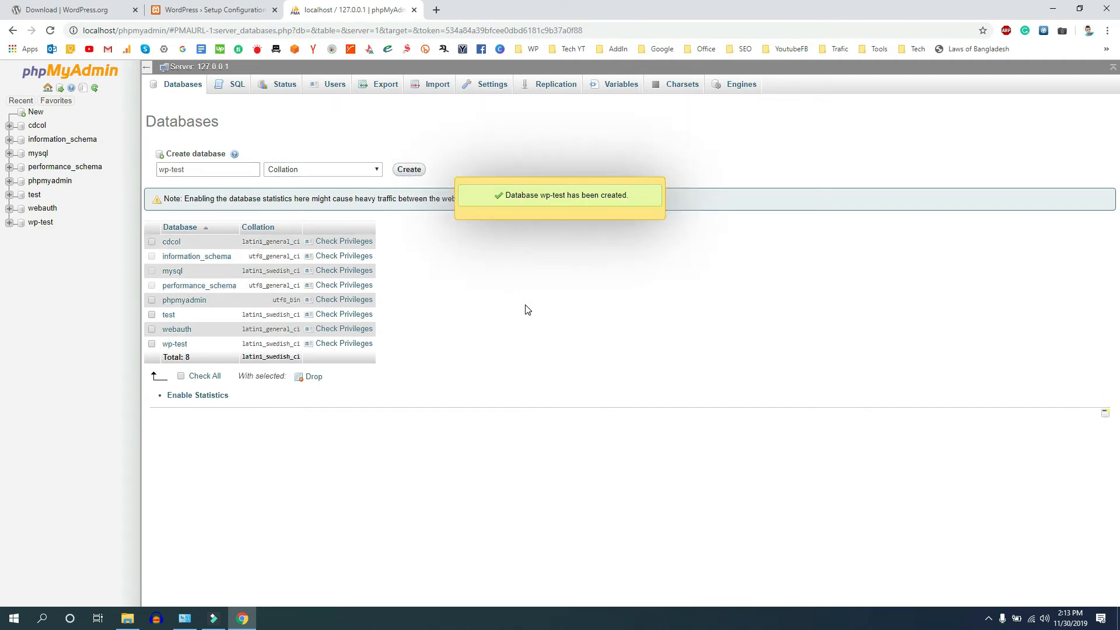
pyautogui.click(209, 11)
# Step: Set the database name to wp-test in the setup form and run the installation
pyautogui.click(510, 193)
pyautogui.doubleClick(509, 193)
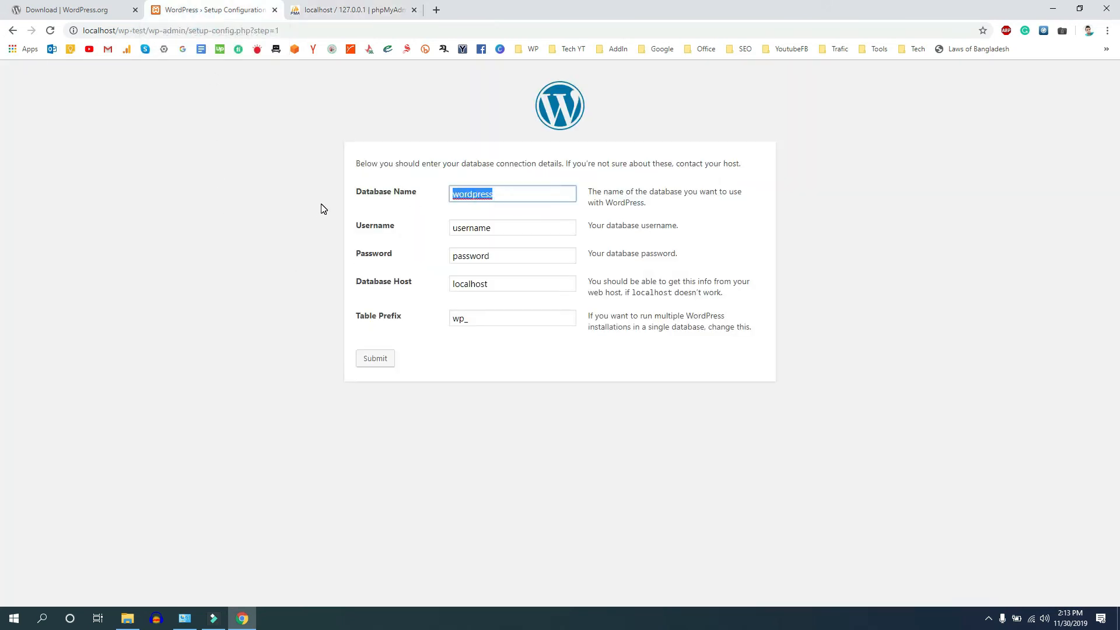
pyautogui.write('wp-test')
pyautogui.doubleClick(496, 227)
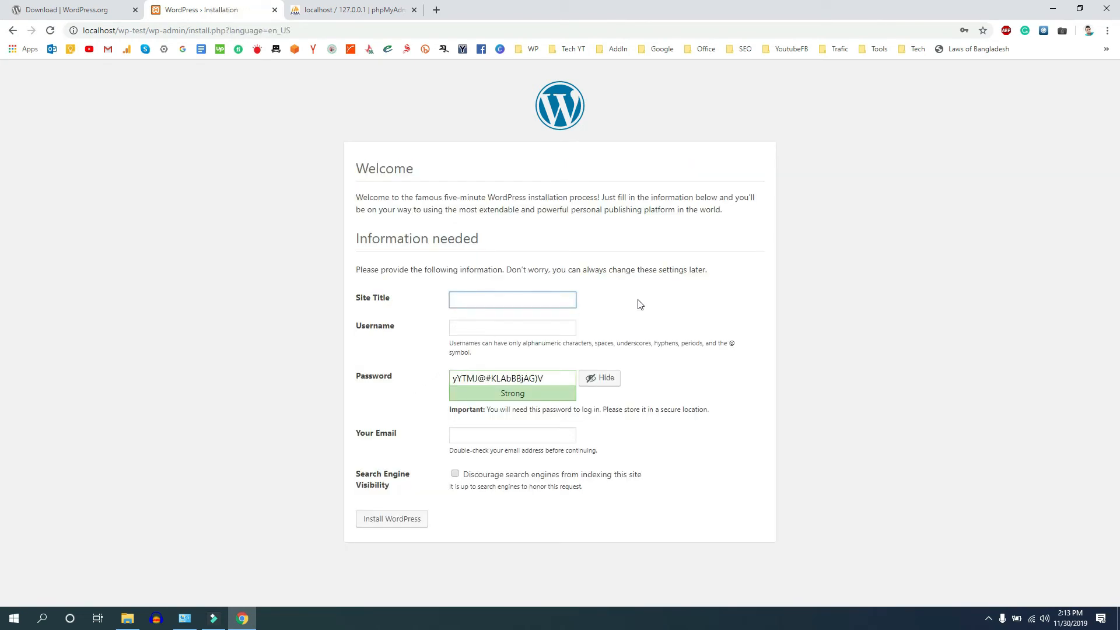
pyautogui.click(467, 306)
pyautogui.write('This is my si')
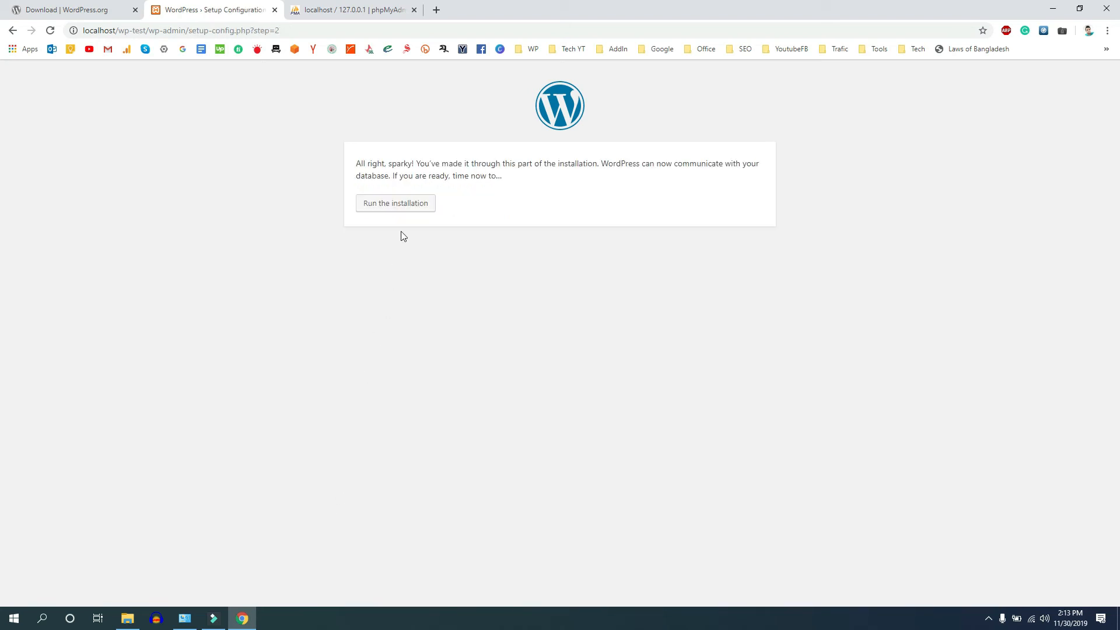
pyautogui.click(402, 209)
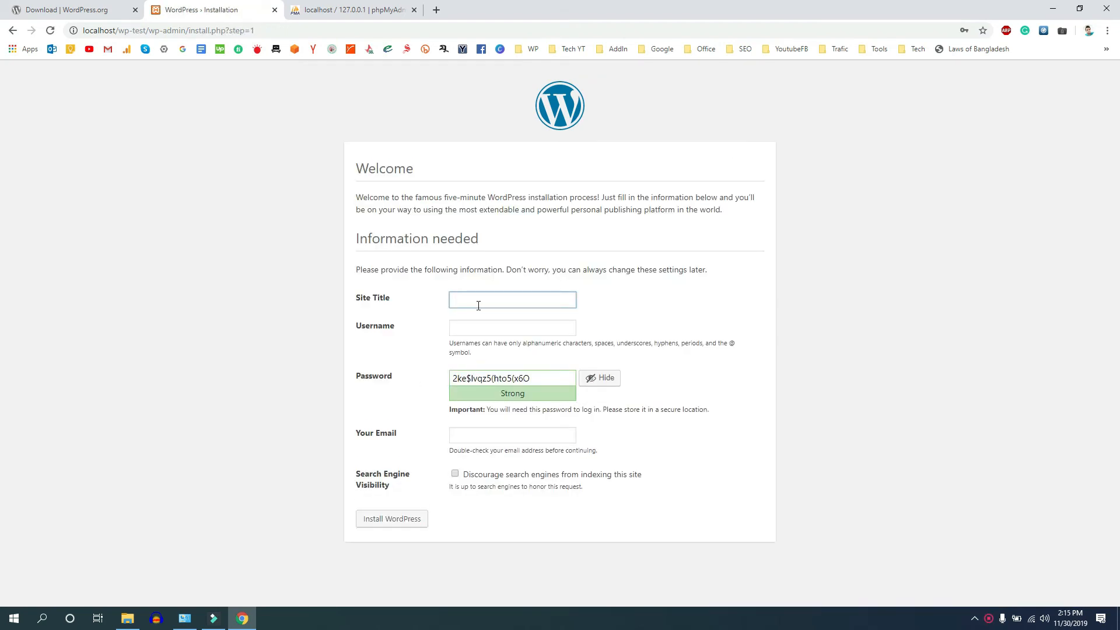
# Step: Enter MyTitel as the site title and admin as the username
pyautogui.write('MyTitel')
pyautogui.click(466, 329)
pyautogui.write('admin')
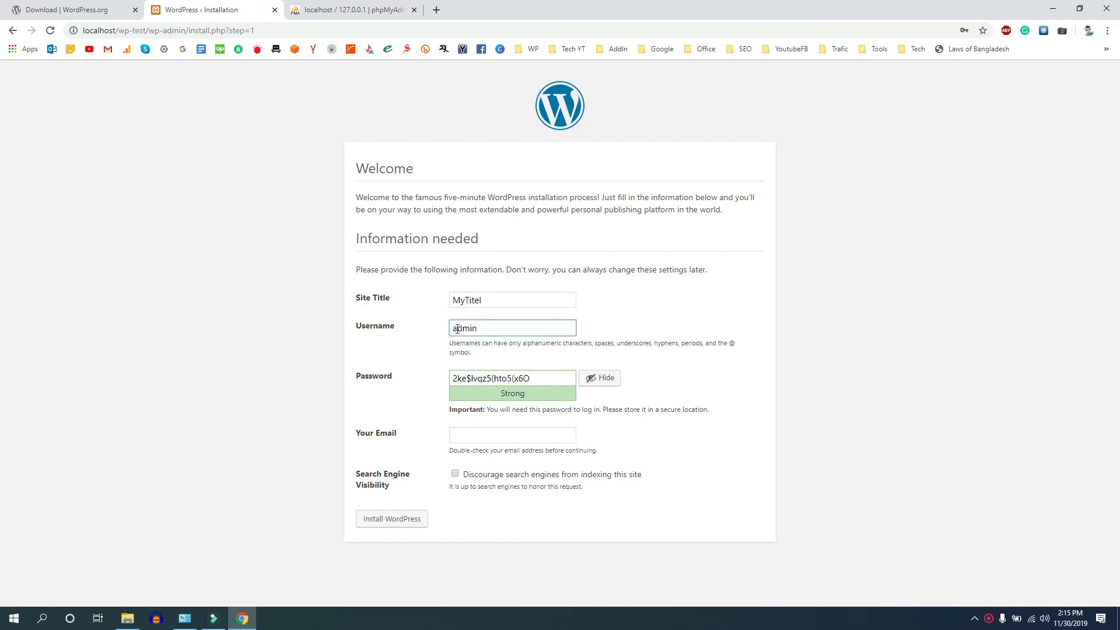
# Step: Replace the generated password with a weak one, confirm its use, and enter the admin e-mail
pyautogui.moveTo(522, 375); pyautogui.dragTo(408, 391)
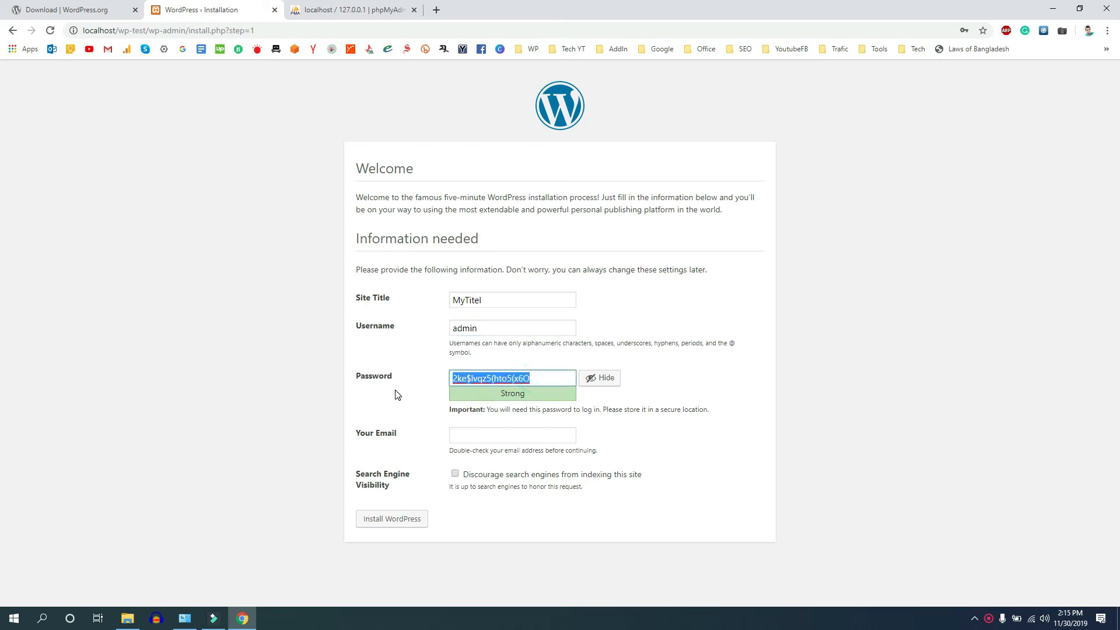
pyautogui.write('12345')
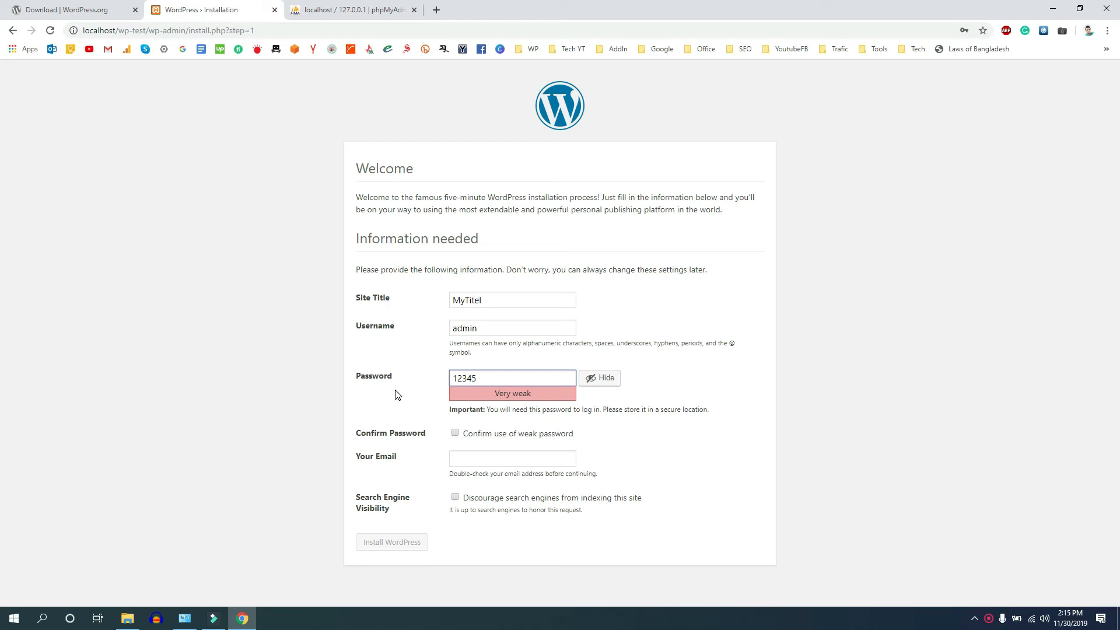
pyautogui.click(456, 434)
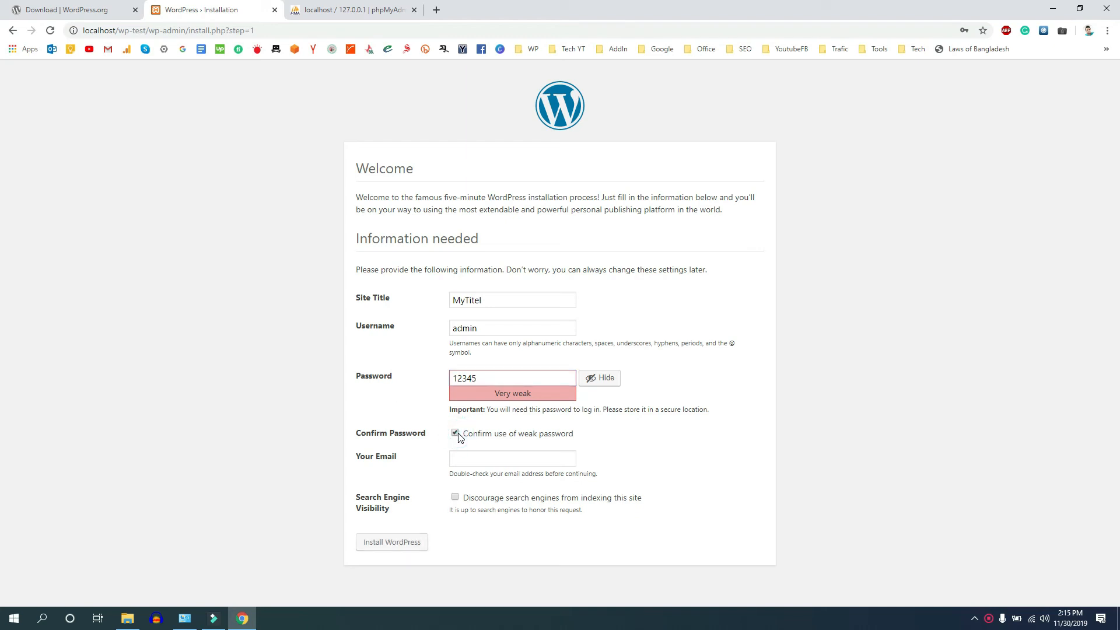
pyautogui.click(461, 460)
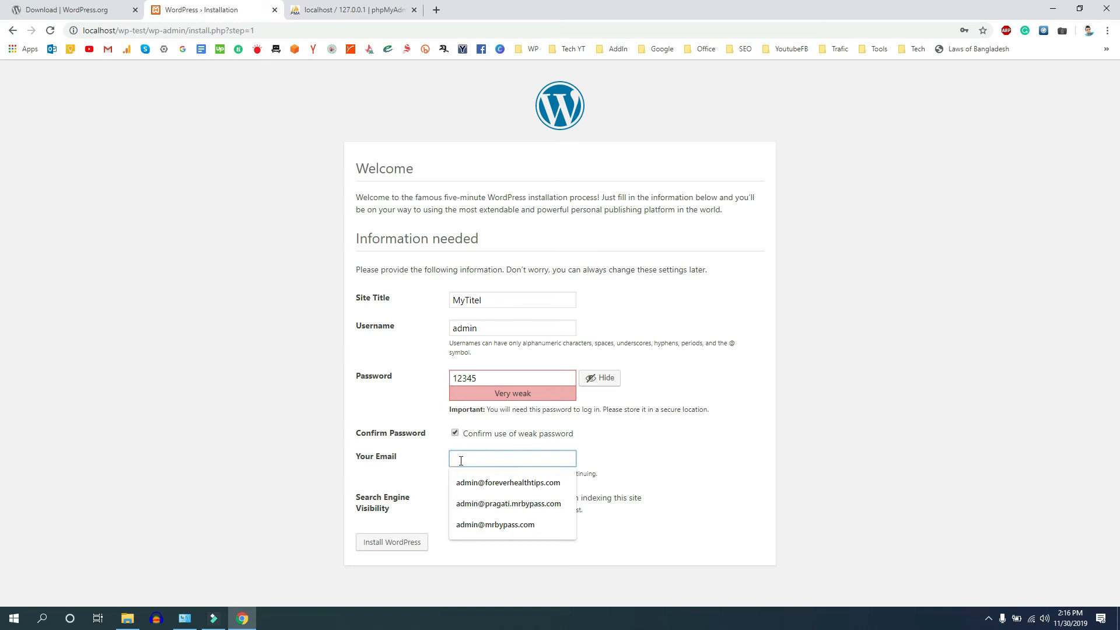
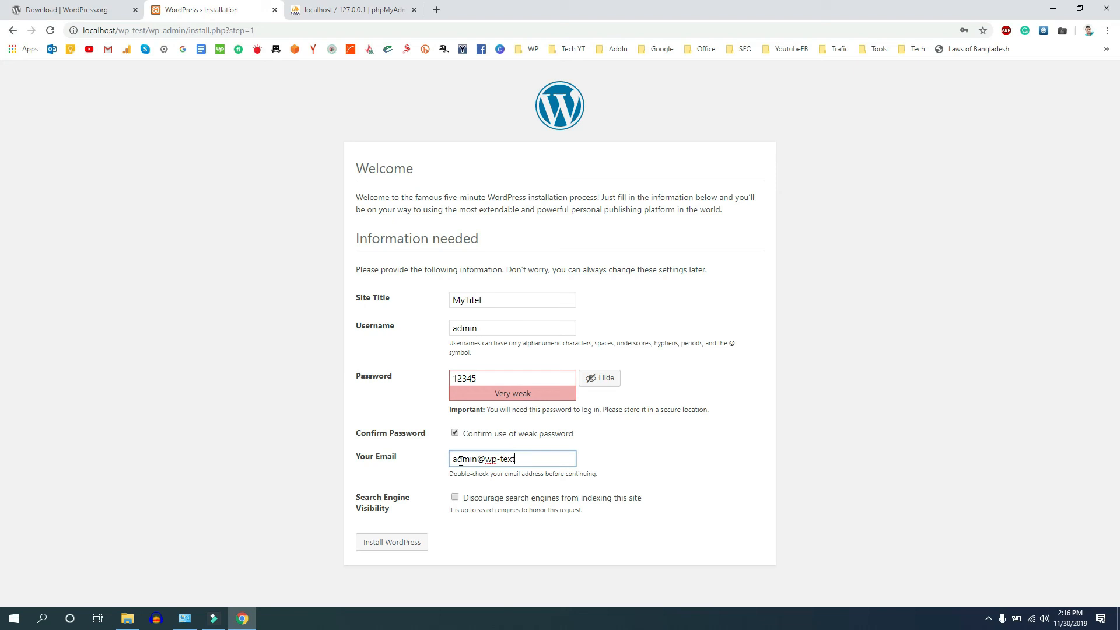
# Step: Discourage search engines, run the WordPress install, skip the password update, and continue to login
pyautogui.click(455, 498)
pyautogui.click(390, 543)
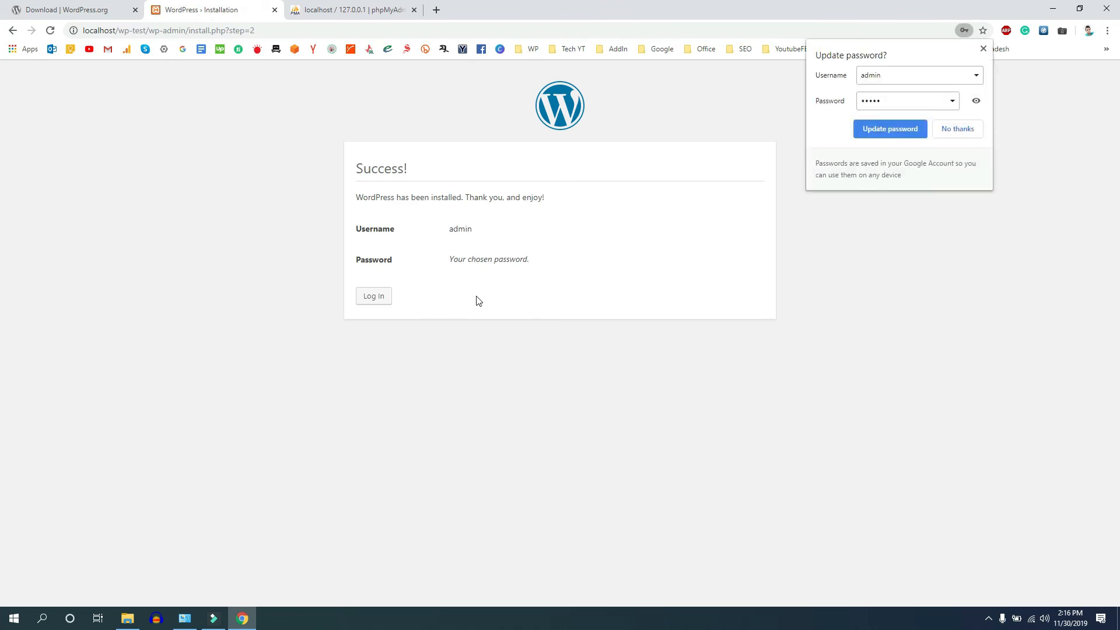
pyautogui.click(887, 131)
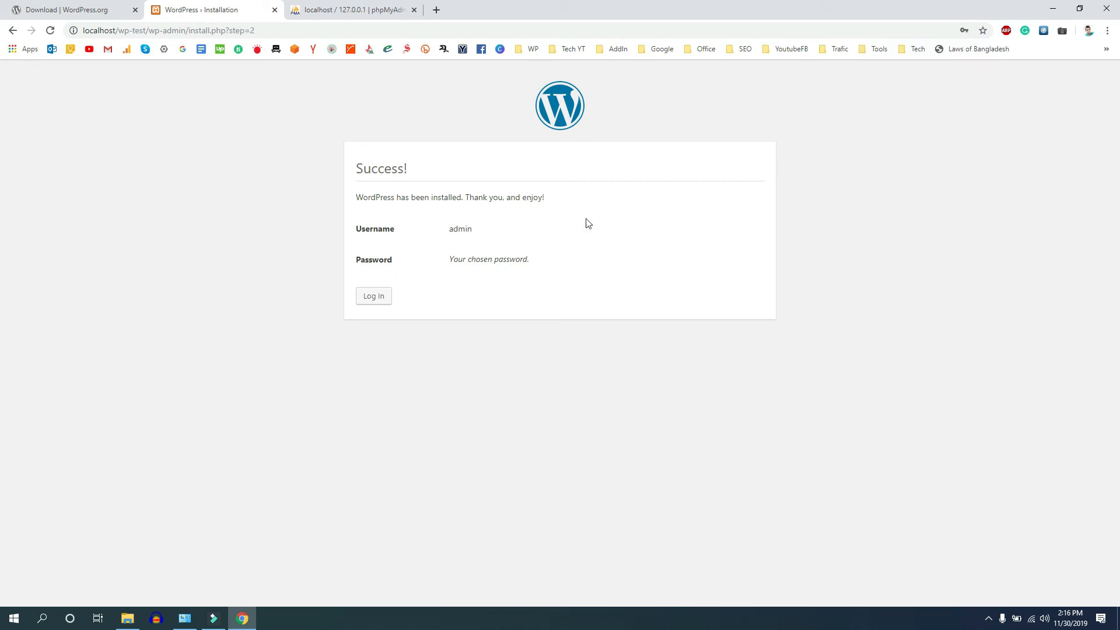
pyautogui.click(375, 300)
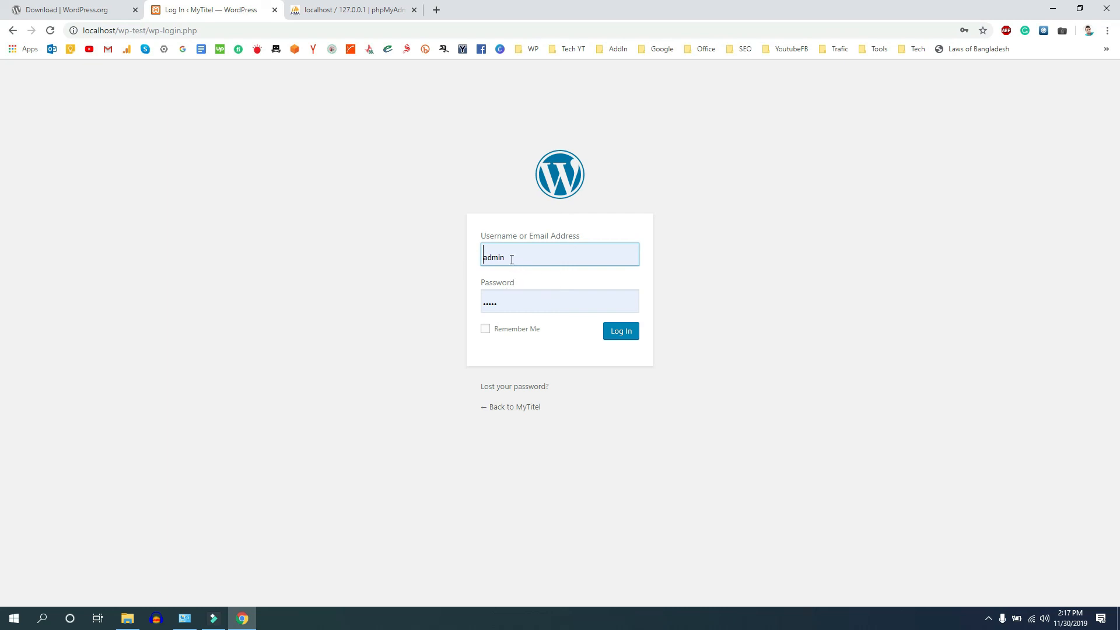
# Step: Log in as admin on MyTitel with Remember Me ticked to reach the Dashboard
pyautogui.moveTo(511, 259); pyautogui.dragTo(480, 261)
pyautogui.click(408, 278)
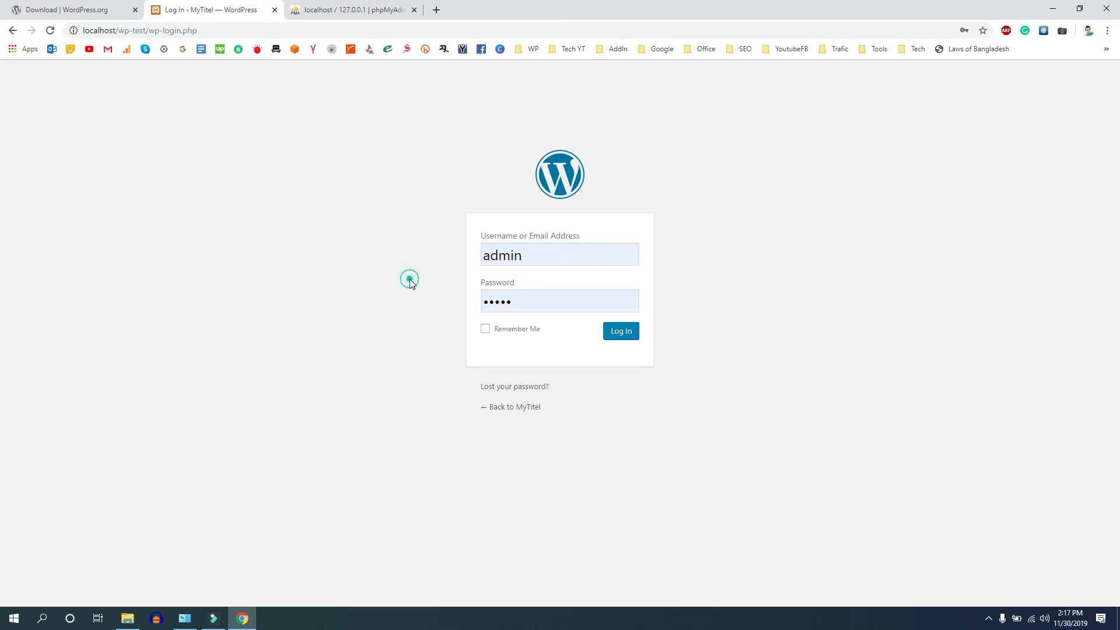
pyautogui.click(518, 334)
pyautogui.click(620, 333)
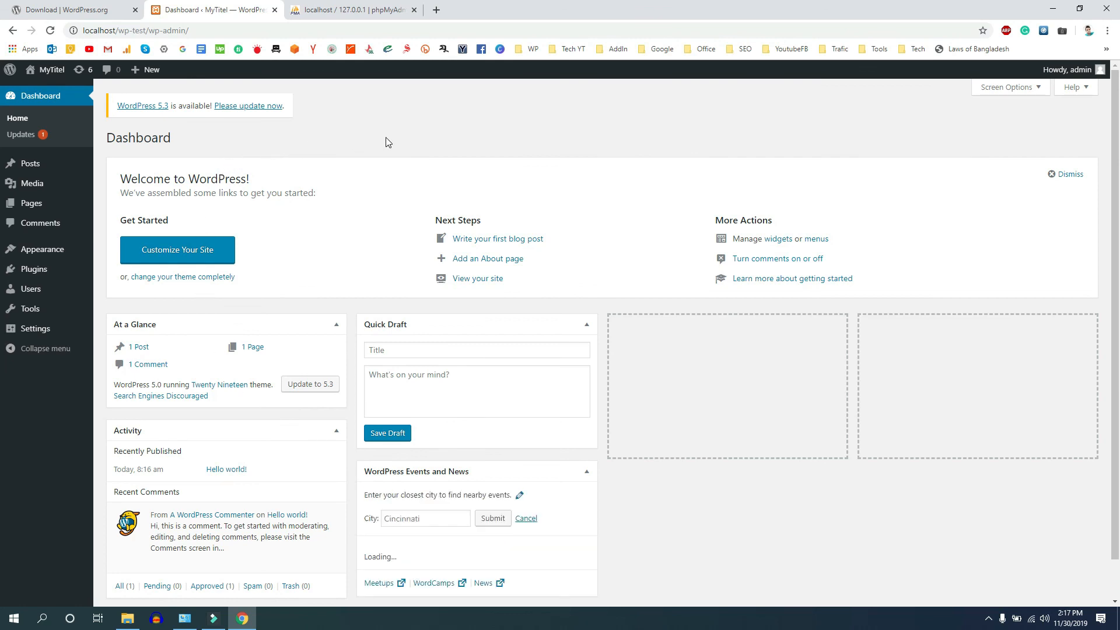
# Step: Open the MyTitel Visit Site link in a new tab and switch to it
pyautogui.moveTo(47, 72)
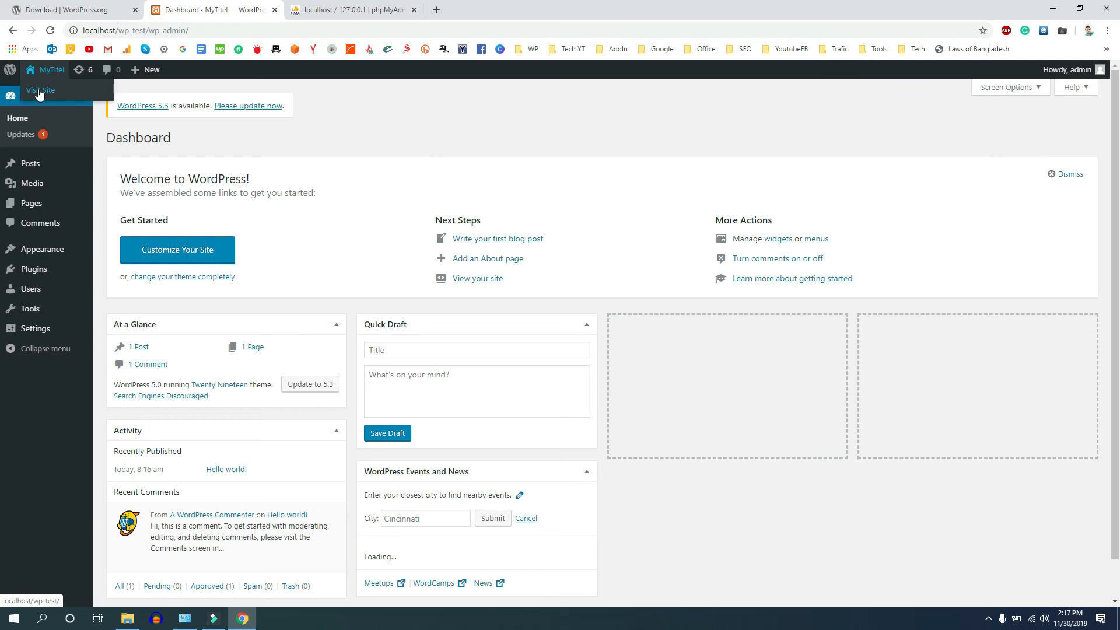
pyautogui.rightClick(39, 93)
pyautogui.click(53, 99)
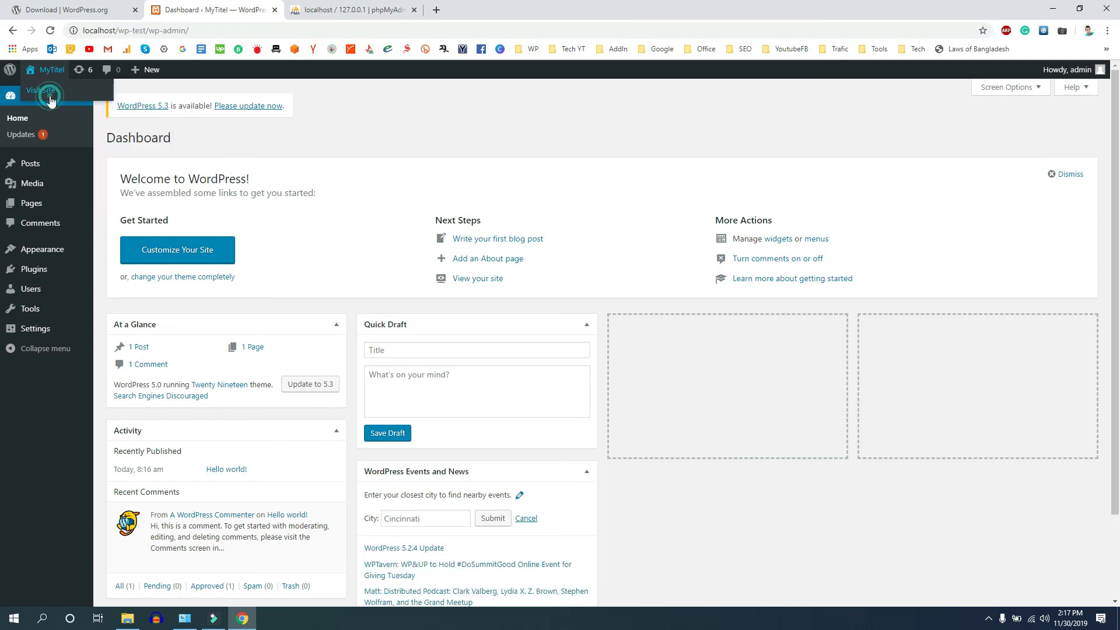
pyautogui.click(350, 11)
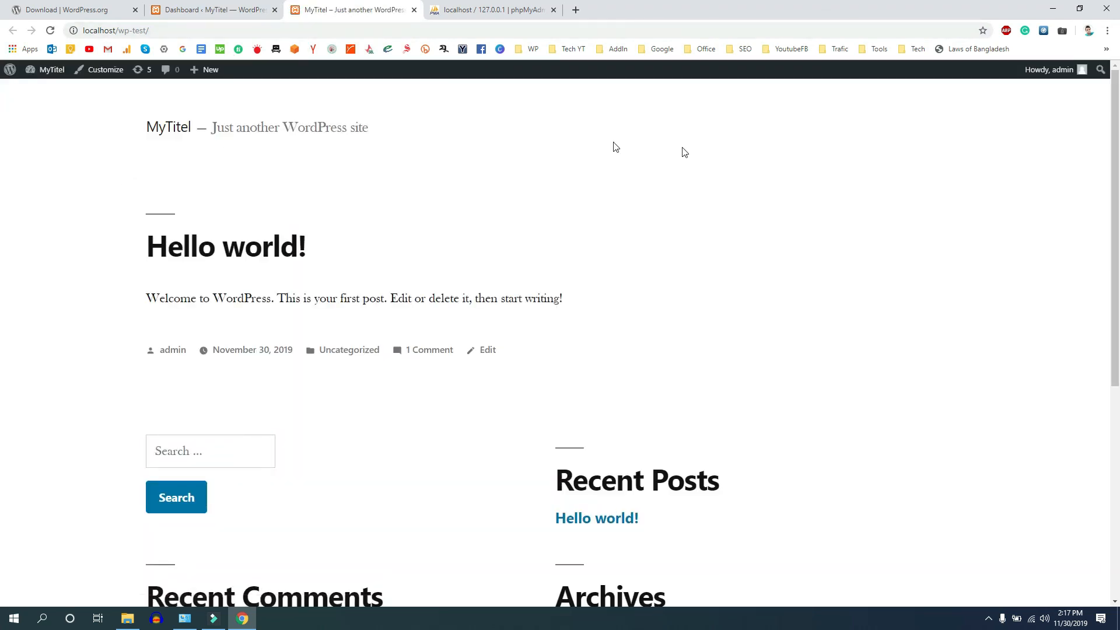
pyautogui.scroll(-6, 978, 362)
pyautogui.scroll(6, 429, 325)
pyautogui.scroll(-6, 757, 480)
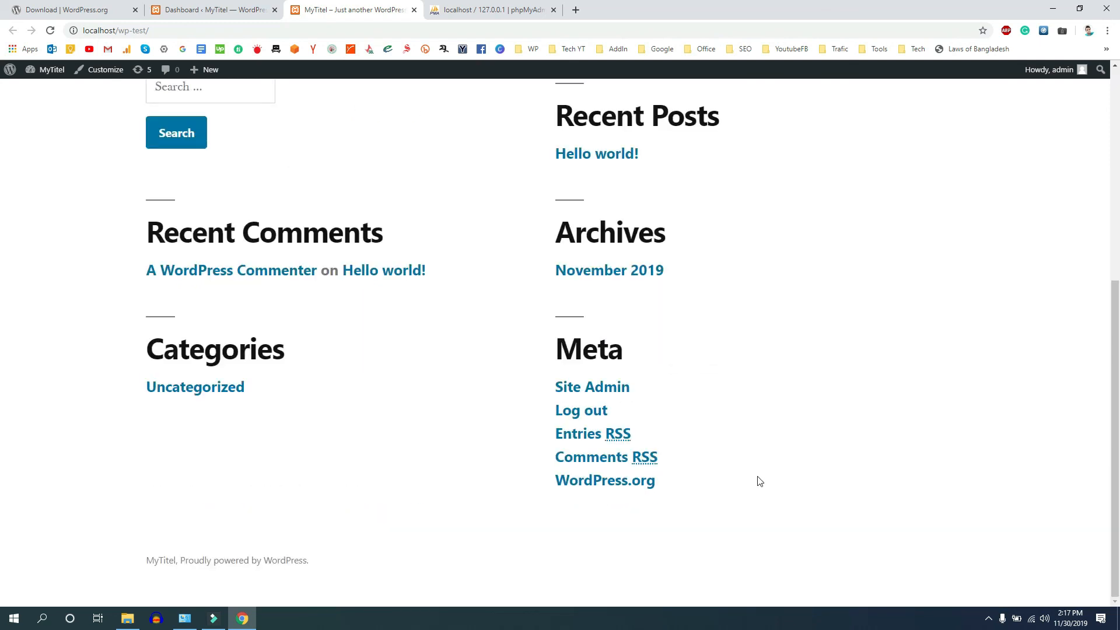
pyautogui.scroll(6, 272, 458)
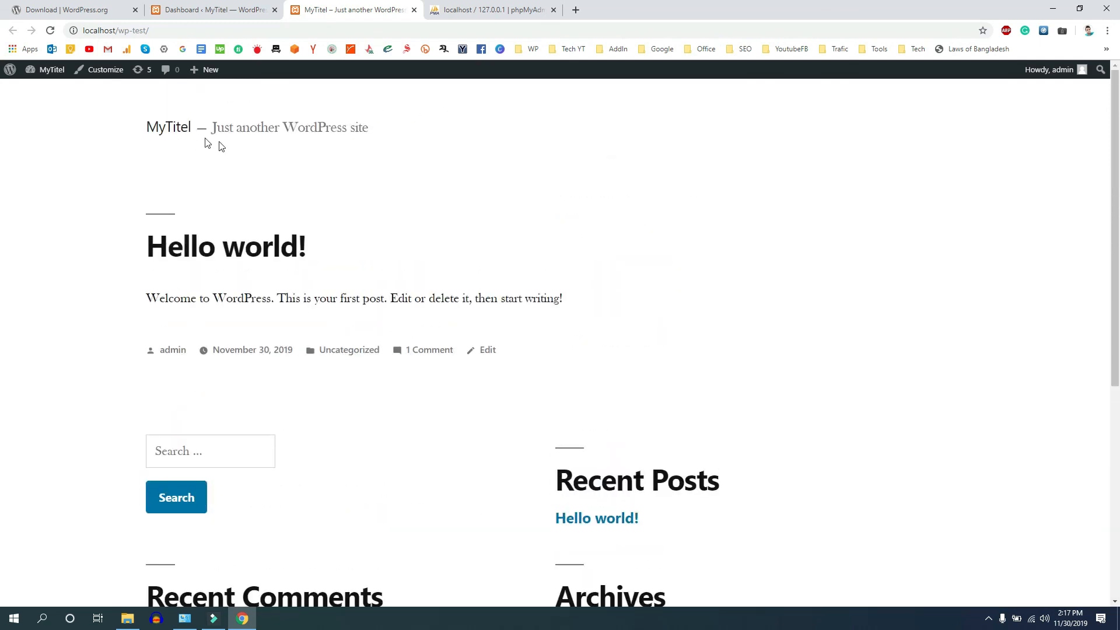
pyautogui.scroll(-5, 834, 355)
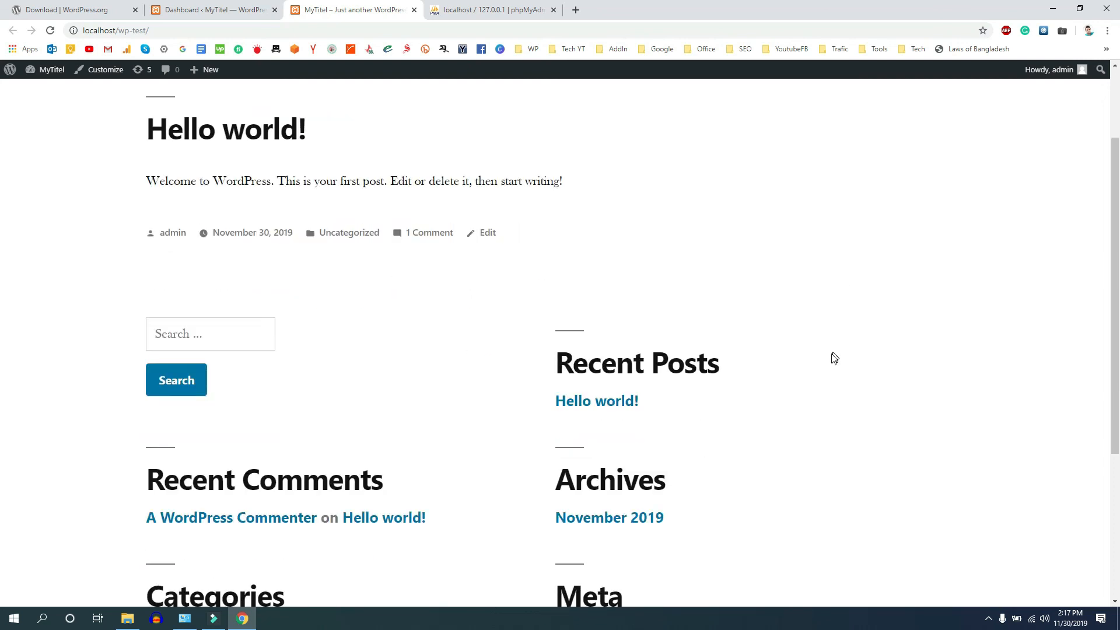
pyautogui.scroll(5, 178, 369)
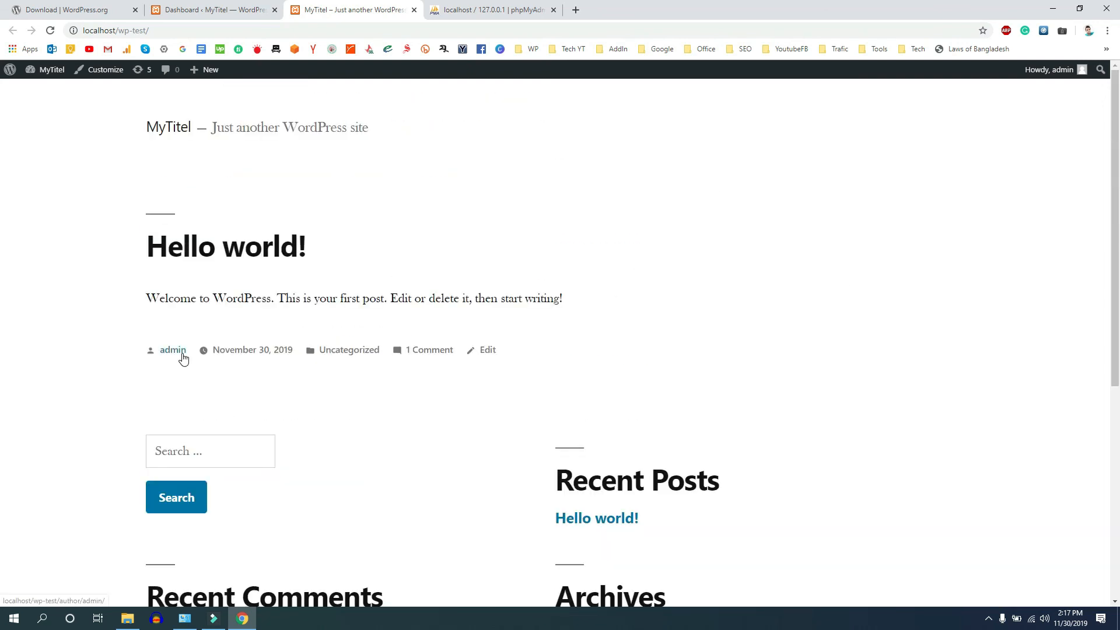